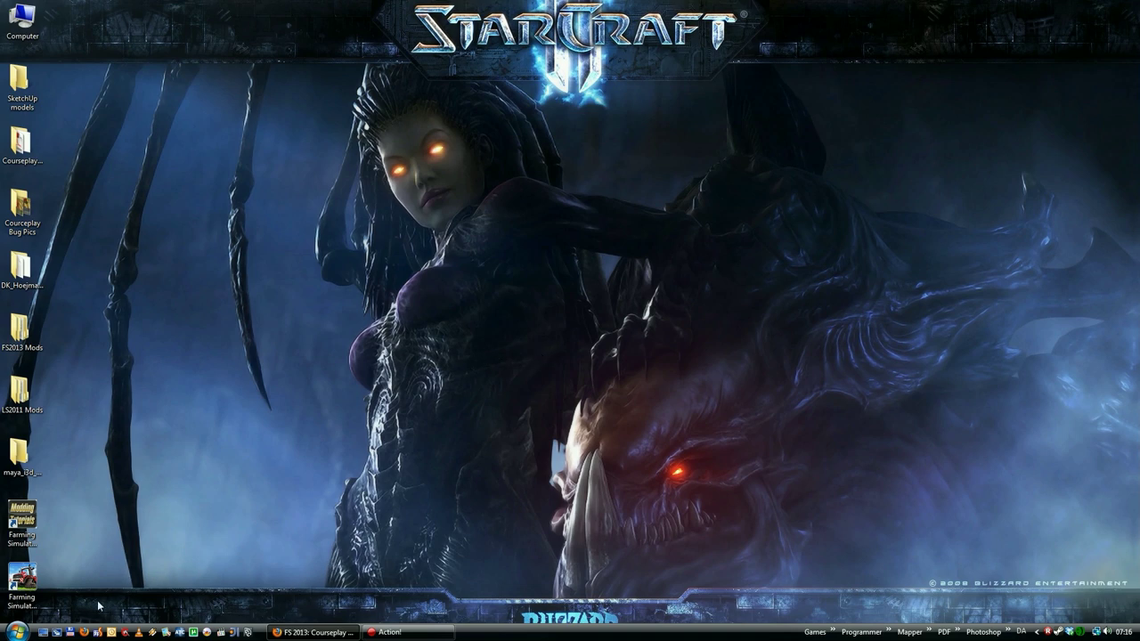
- Launch Firefox and load modhoster.com
click(83, 632)
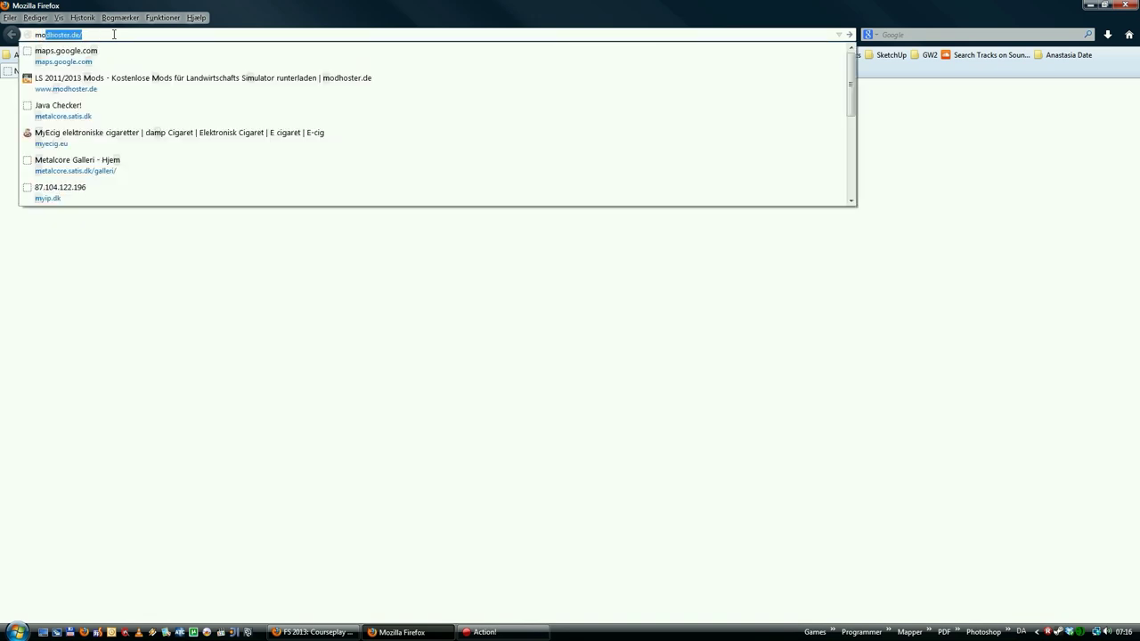
text(ter)
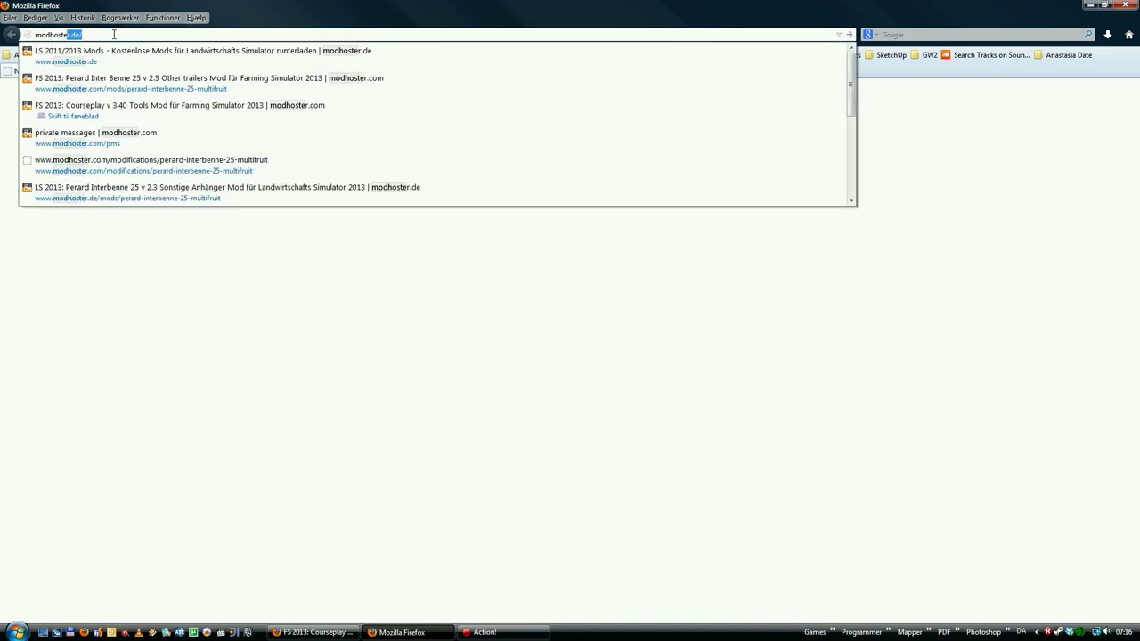
text(.com)
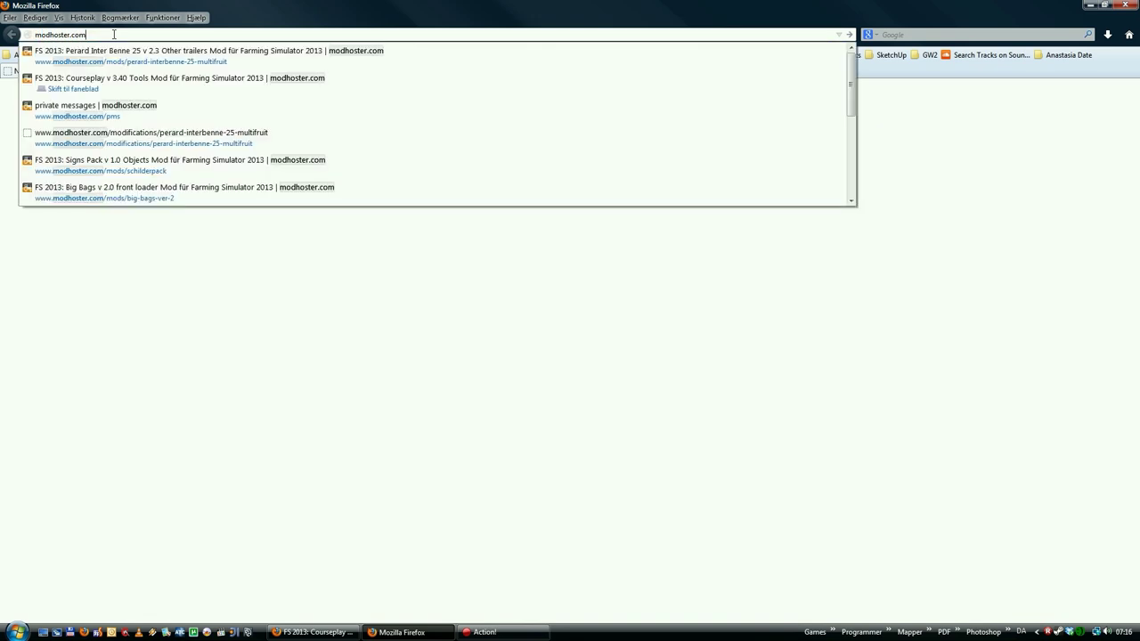
key(Return)
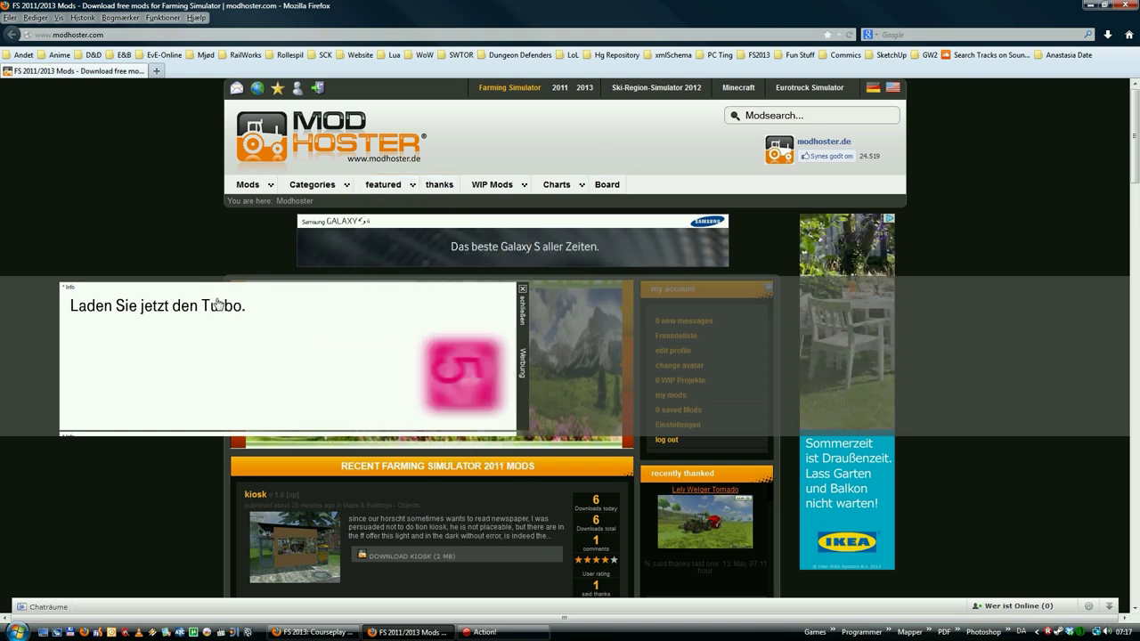
- Dismiss the overlay ad, search for 'courseplay' and open the Courseplay 3.40 mod page
click(522, 291)
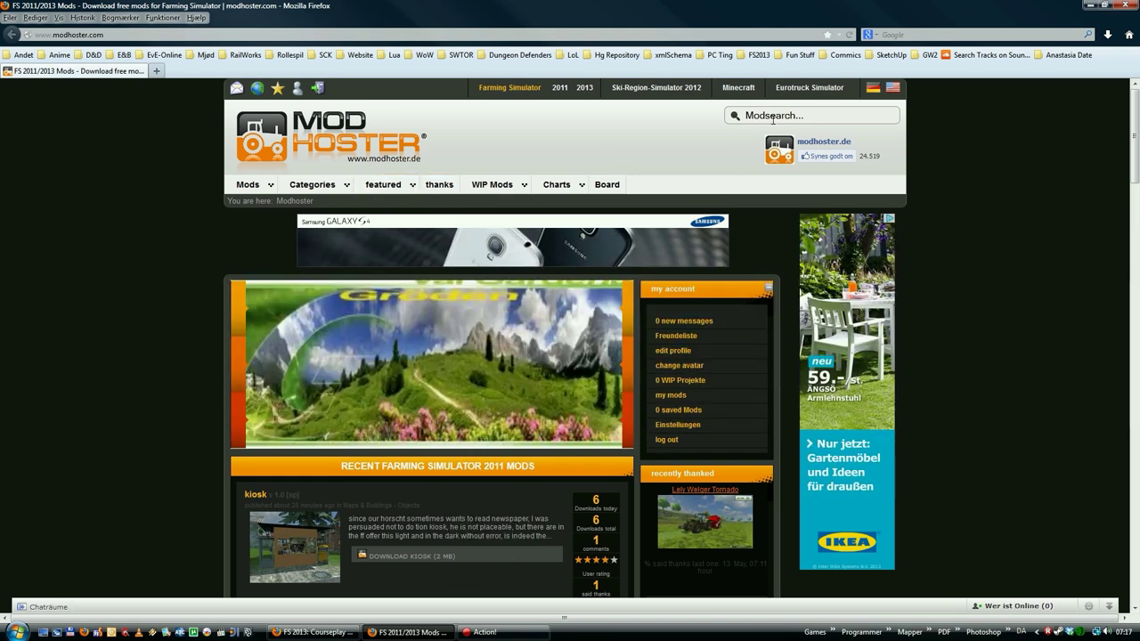
click(811, 114)
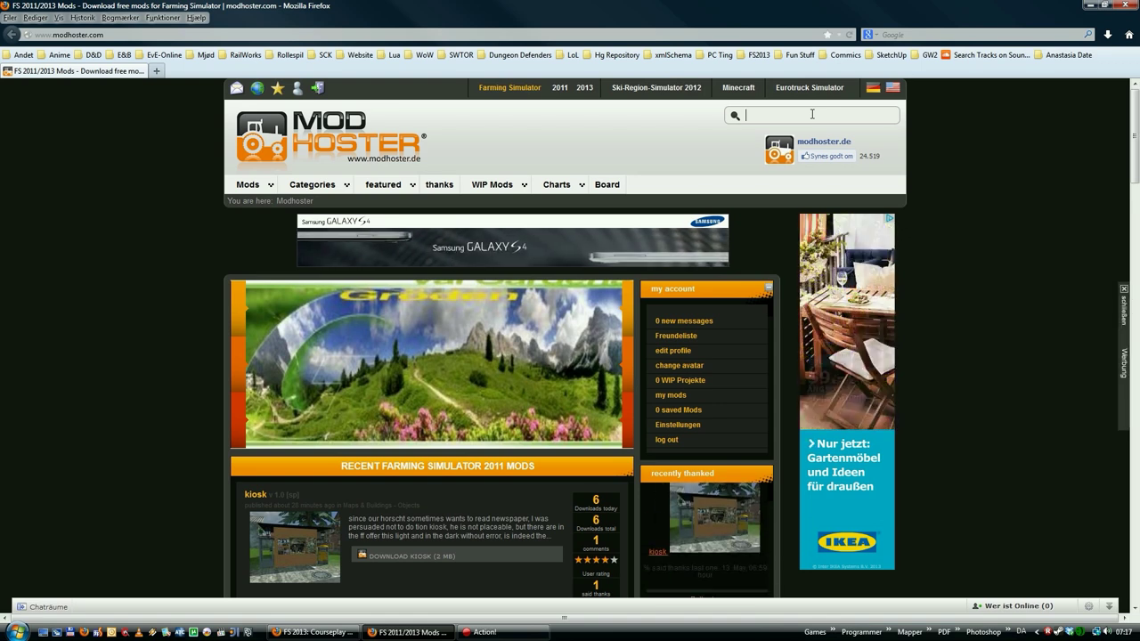
text(cour)
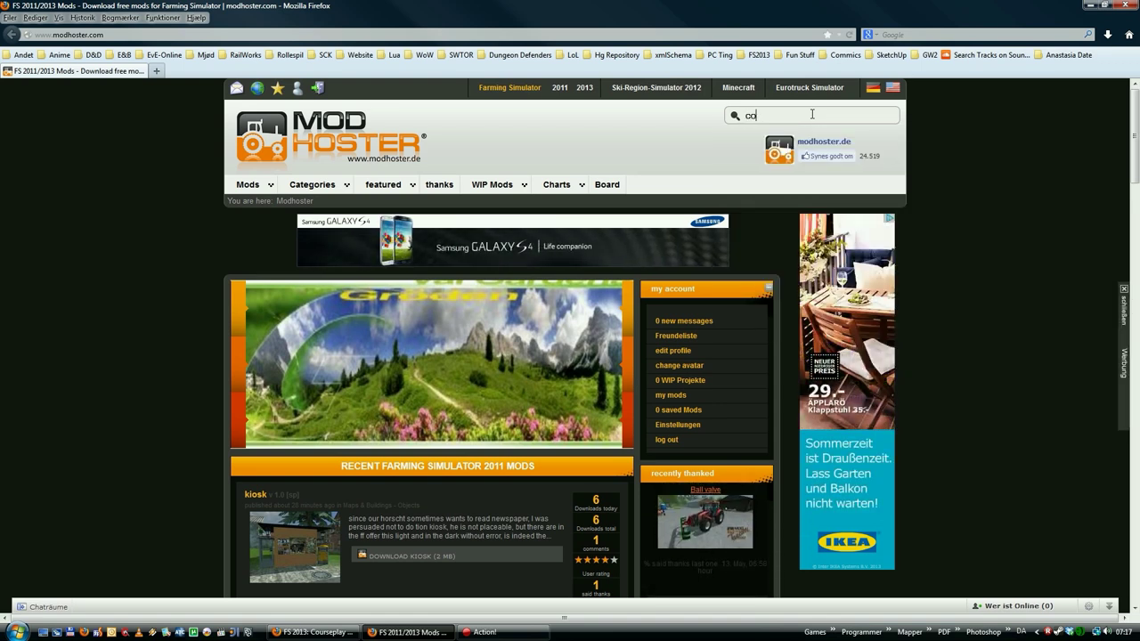
text(seplay)
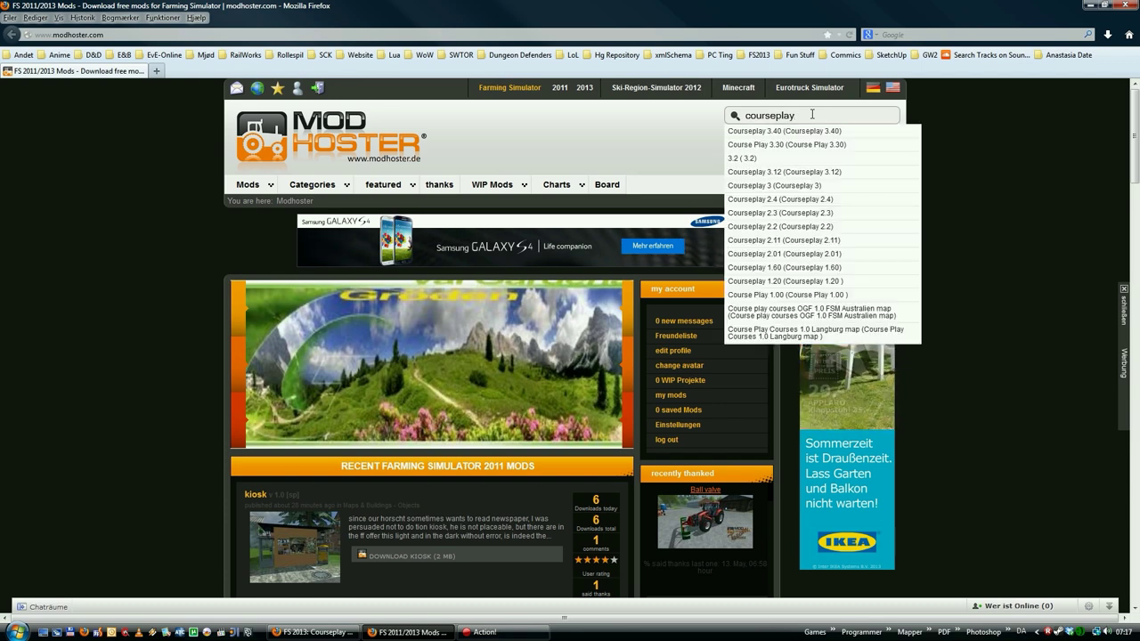
click(752, 131)
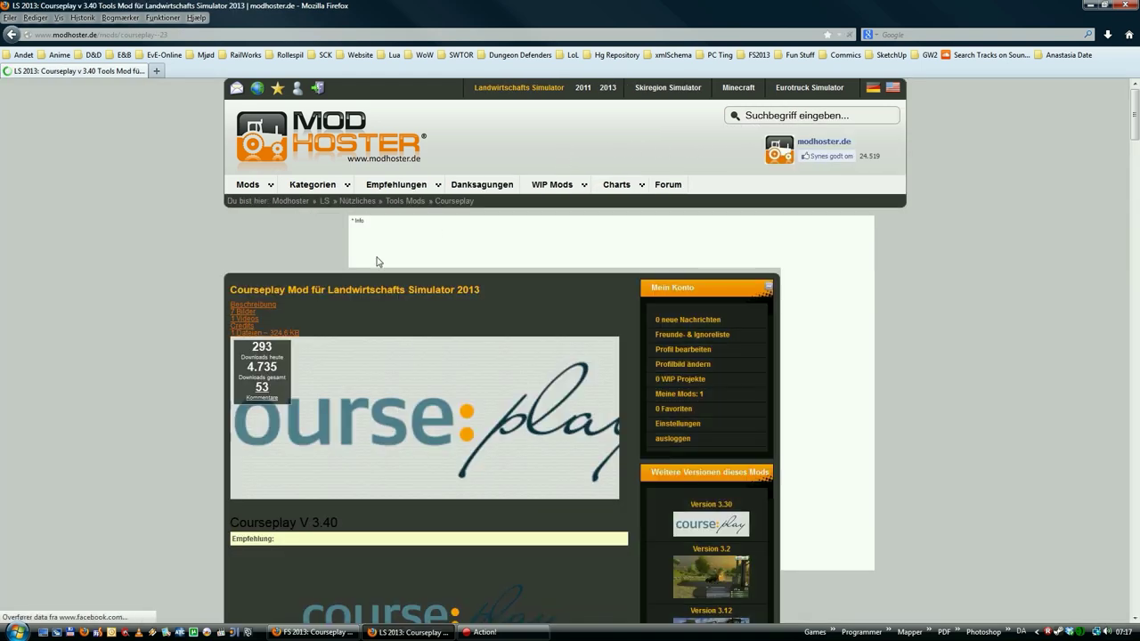
- Switch the Courseplay 3.40 page to English and scroll down to its download section
scroll(196, 392, down, 4)
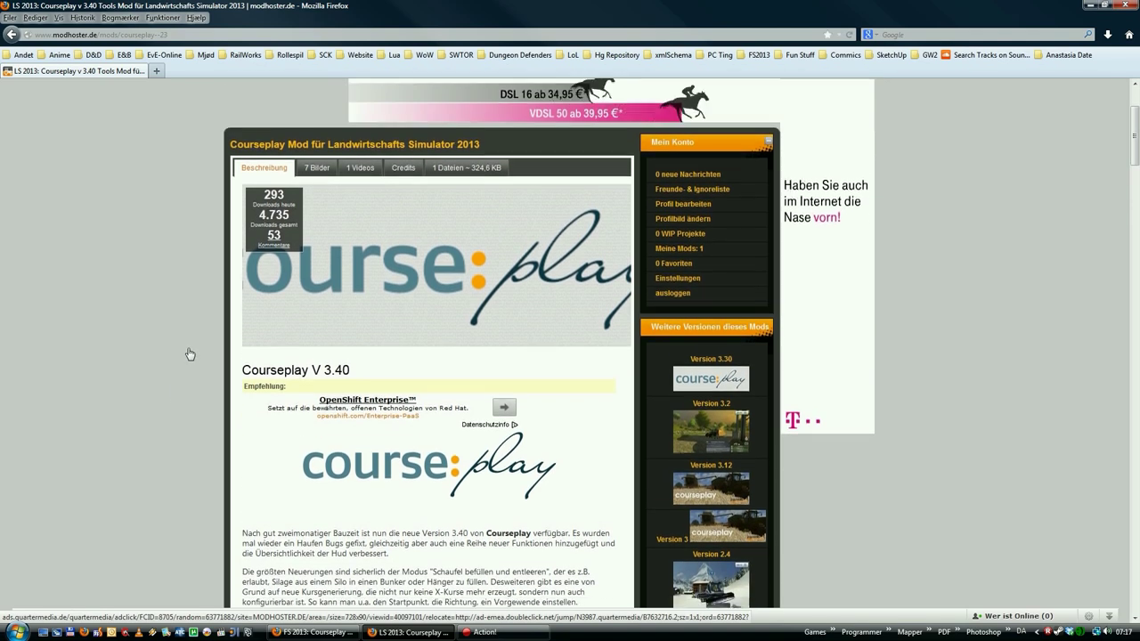
scroll(190, 355, down, 3)
scroll(190, 354, down, 3)
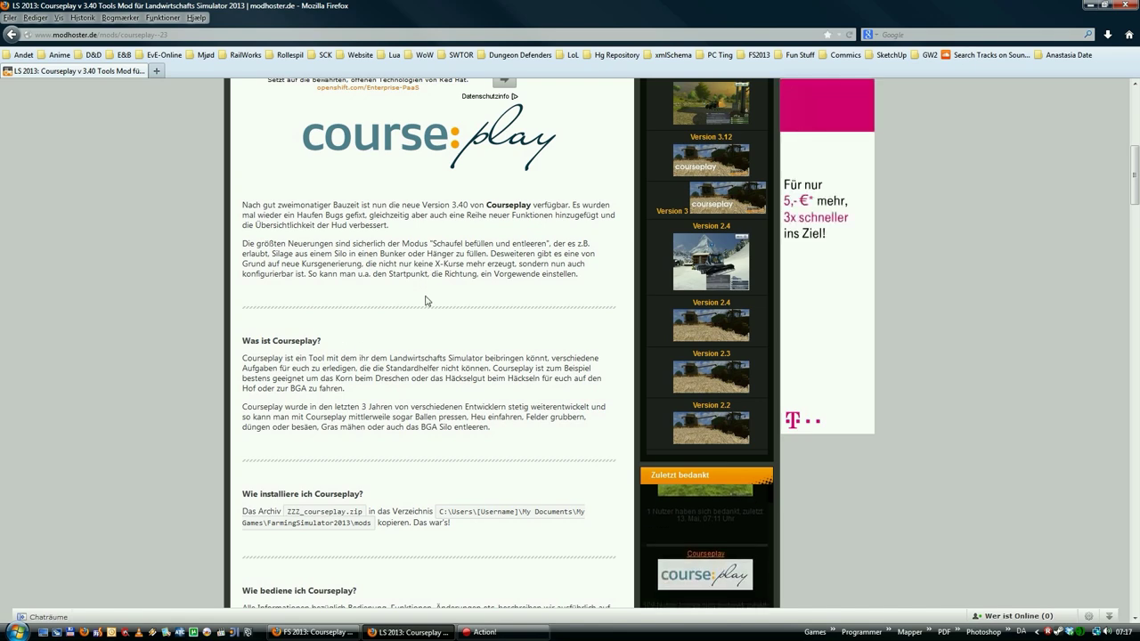
scroll(426, 300, up, 4)
scroll(425, 300, up, 5)
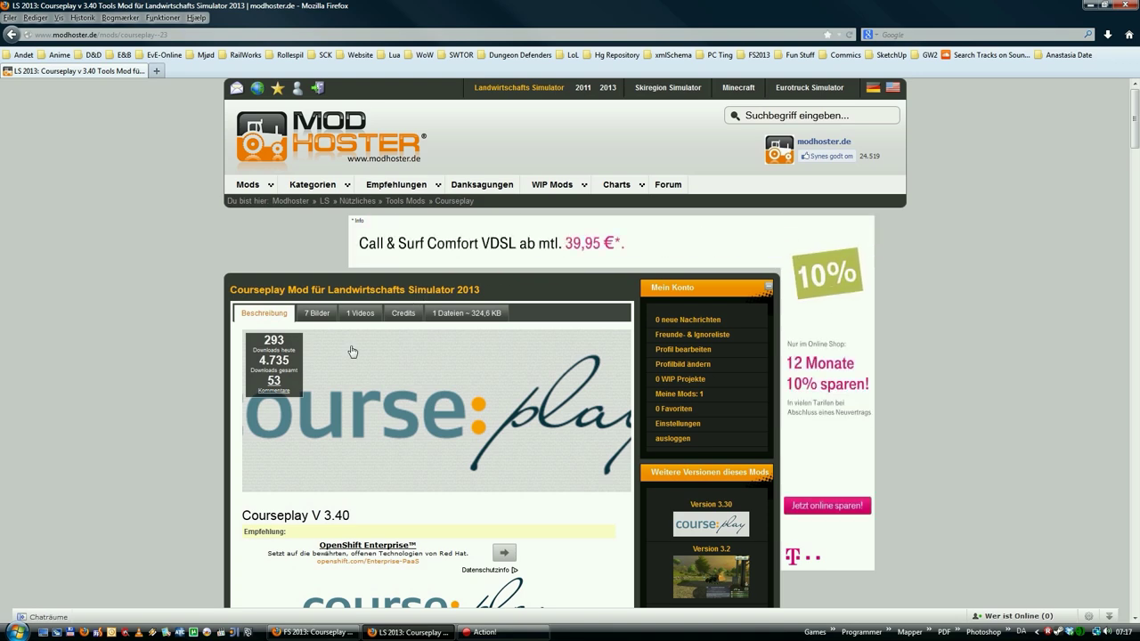
scroll(187, 385, down, 5)
scroll(213, 410, down, 2)
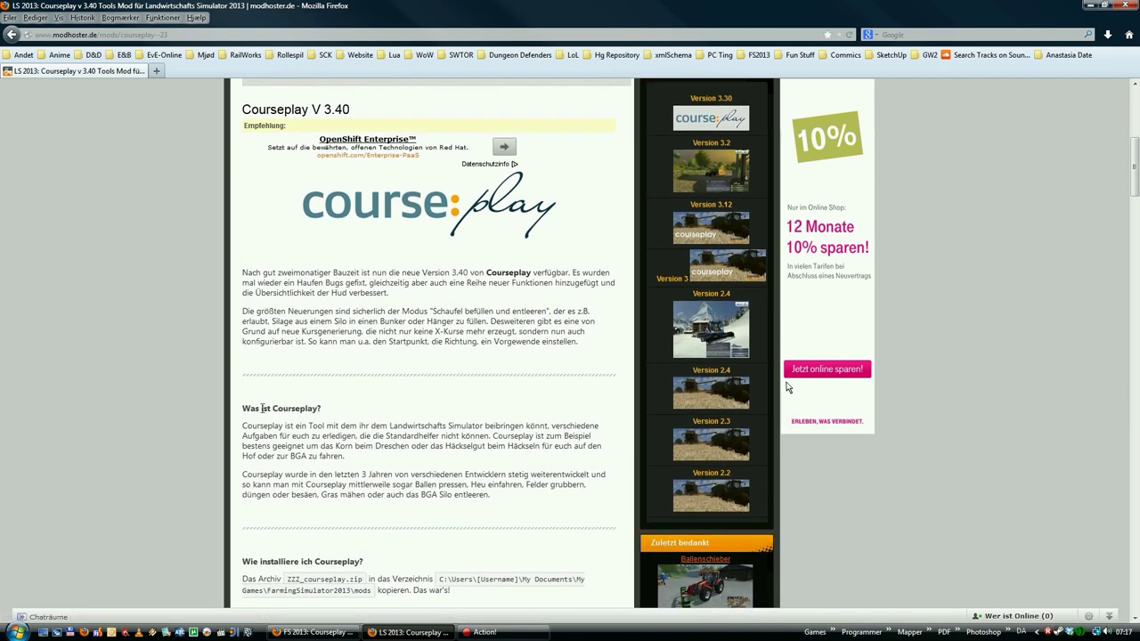
scroll(209, 432, up, 7)
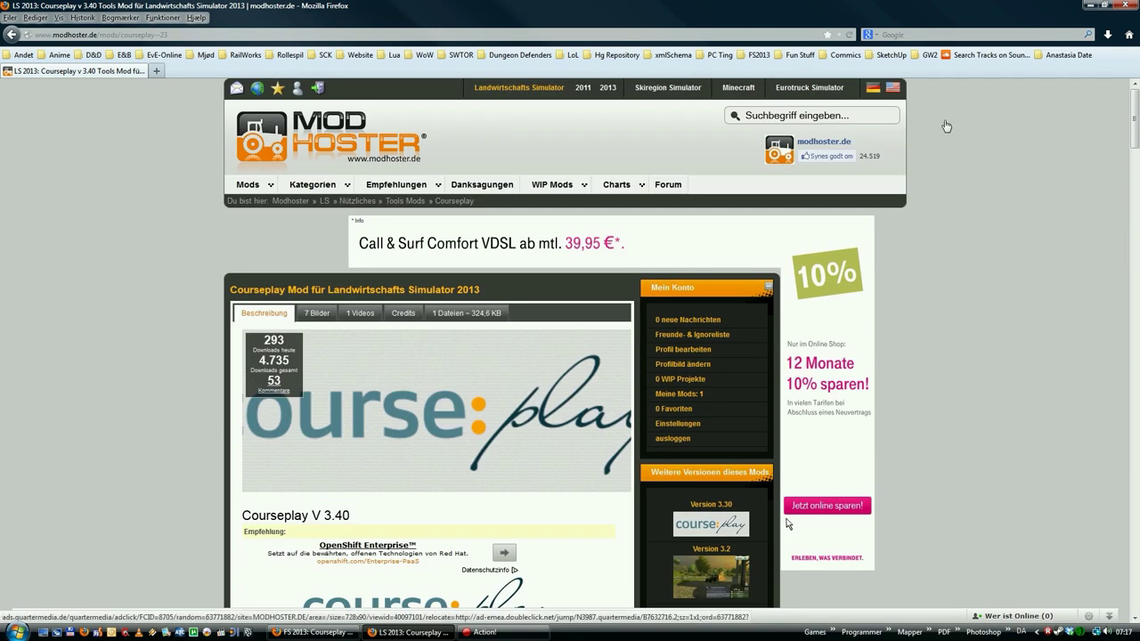
click(893, 91)
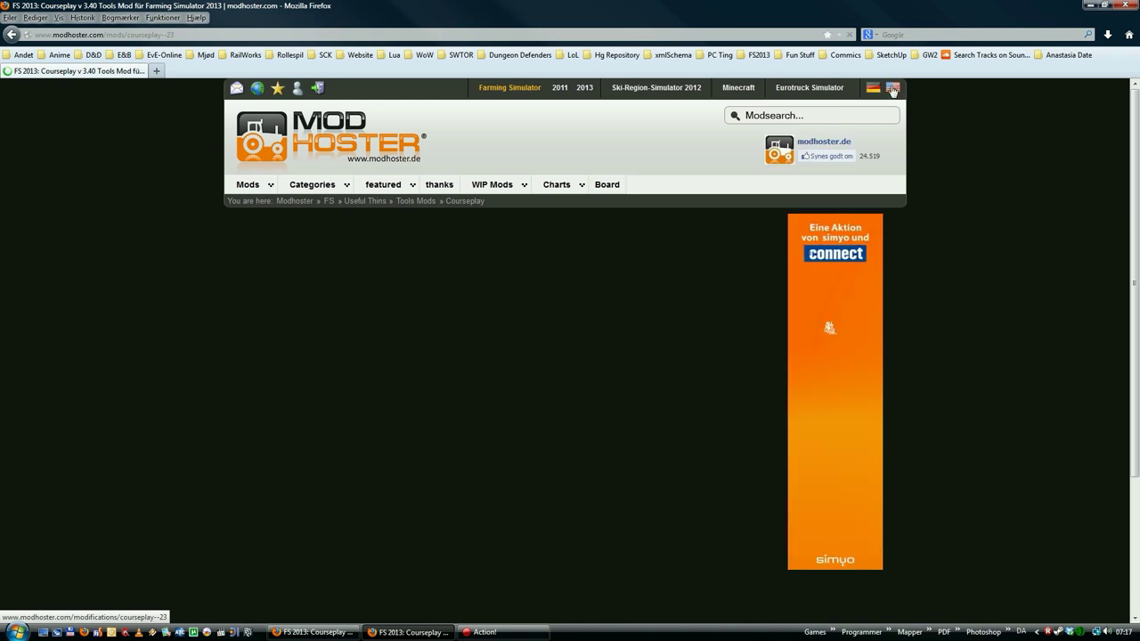
scroll(165, 422, down, 5)
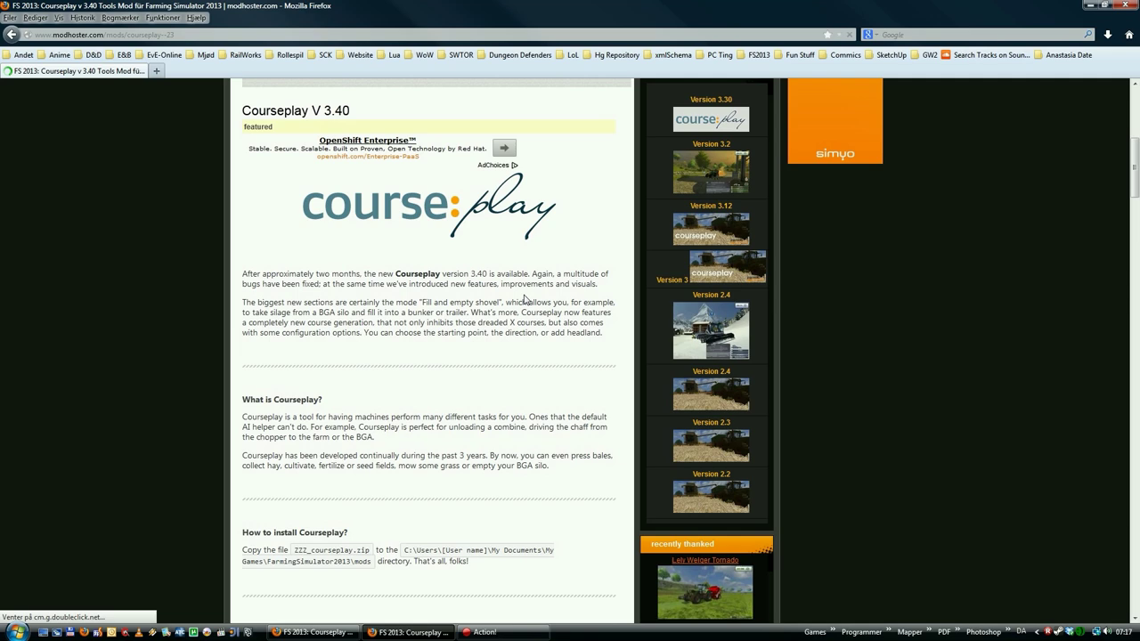
scroll(187, 441, down, 8)
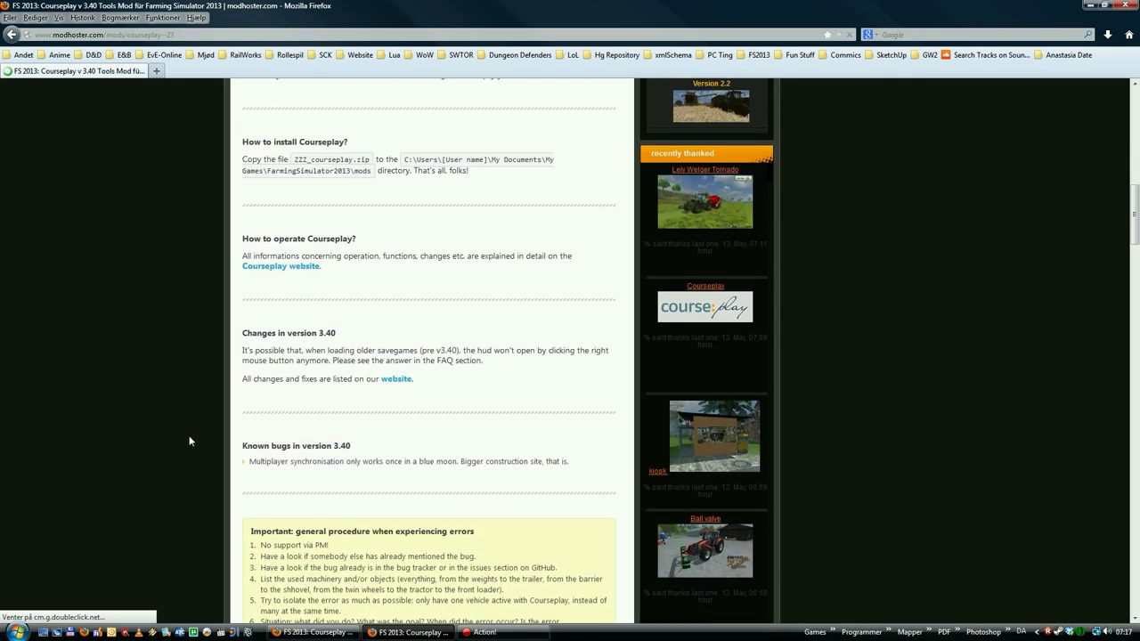
scroll(205, 429, down, 1)
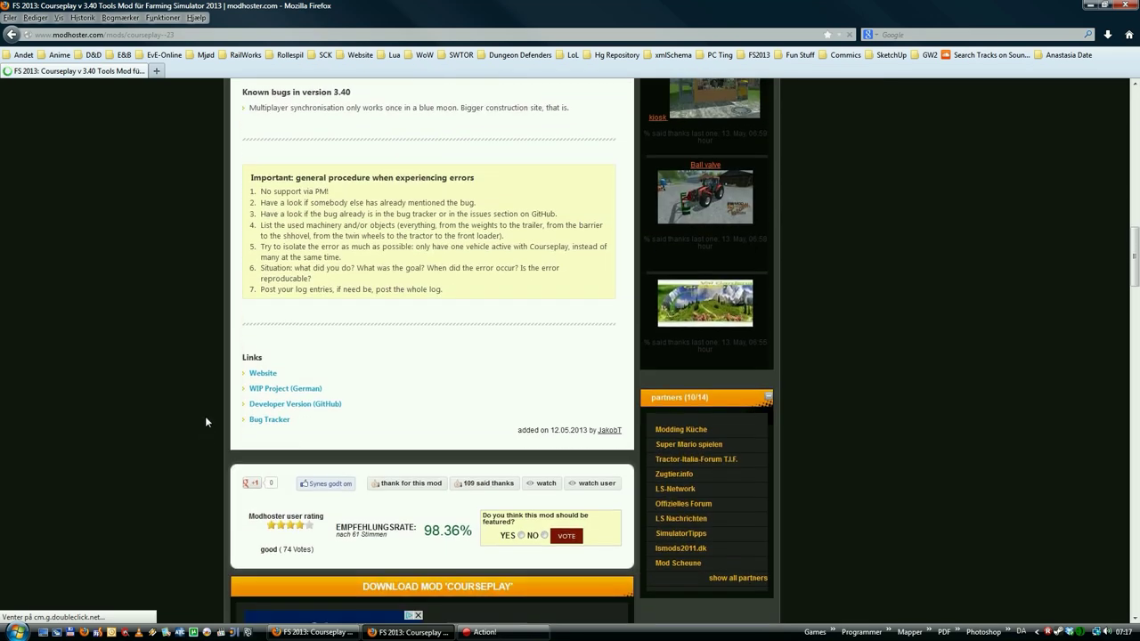
scroll(196, 414, down, 5)
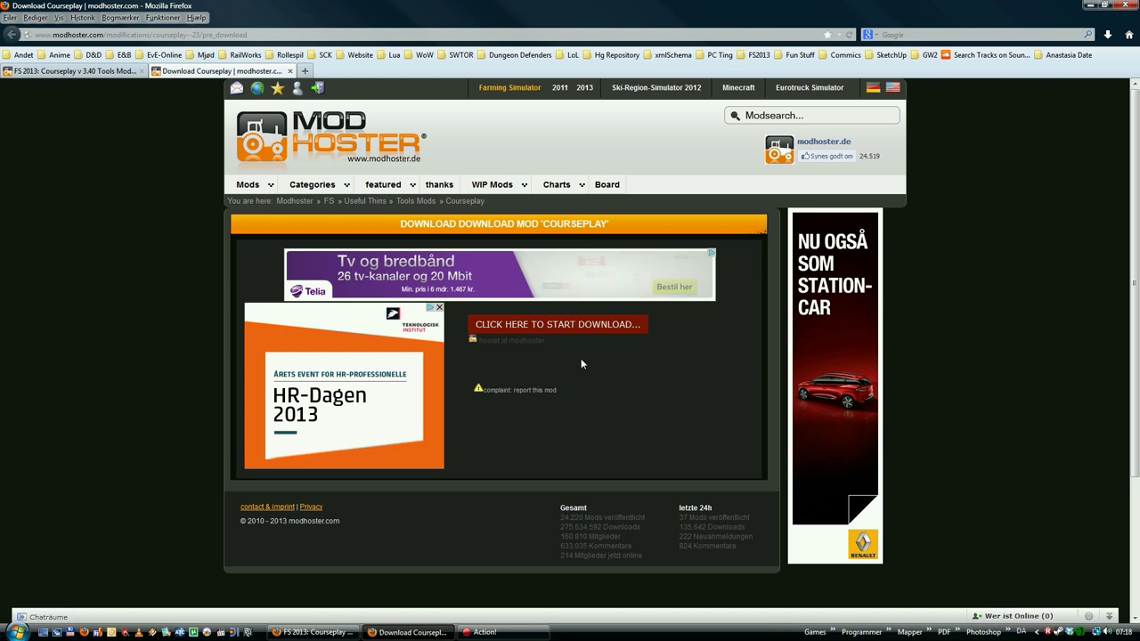
- Download ZZZ_courseplay.zip and save it to the Desktop
click(534, 326)
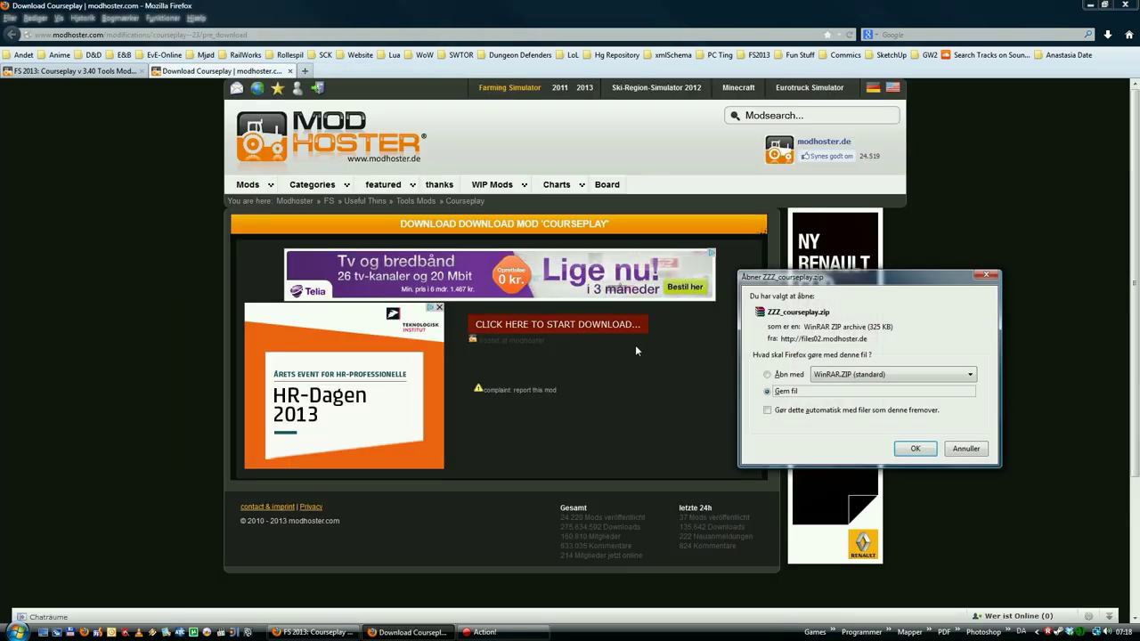
click(913, 448)
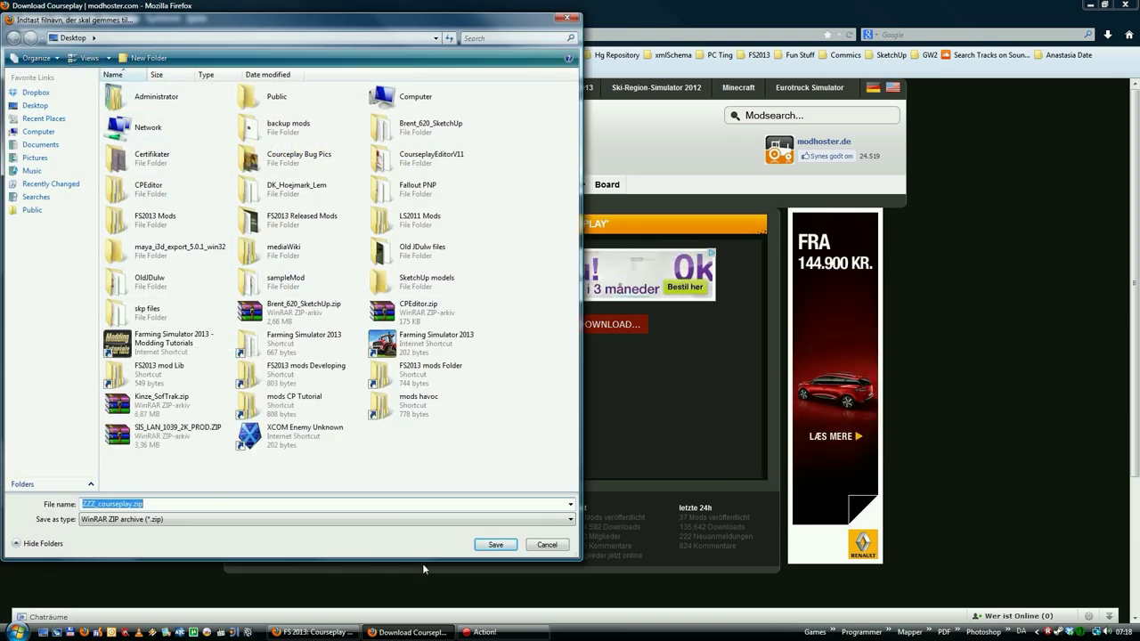
click(493, 545)
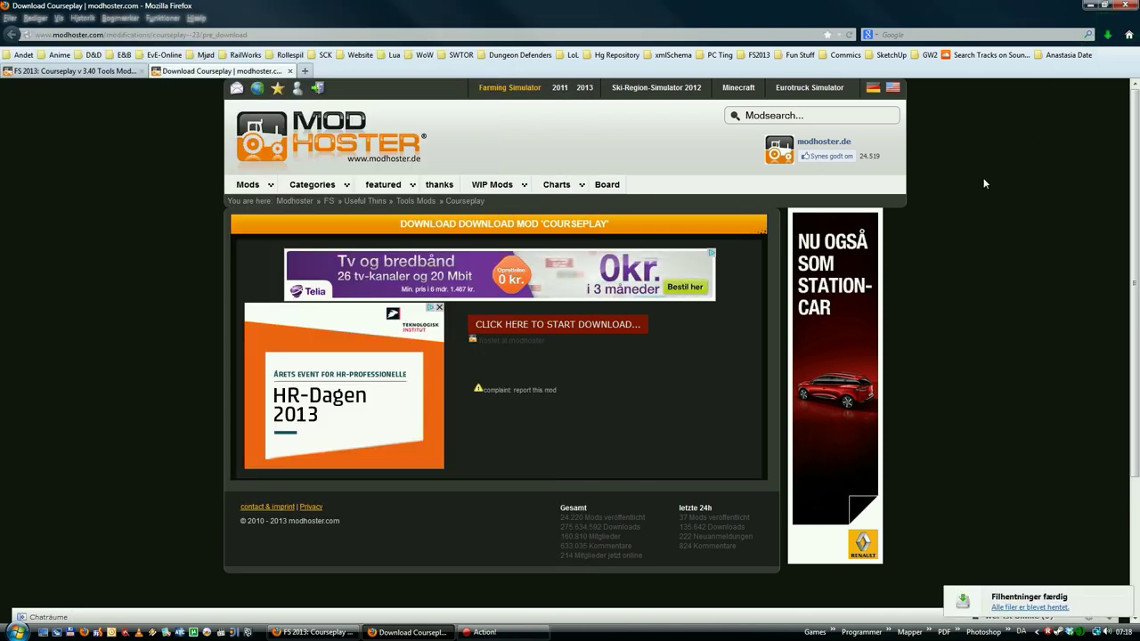
- Check the finished download, then close Firefox with both tabs
click(1107, 35)
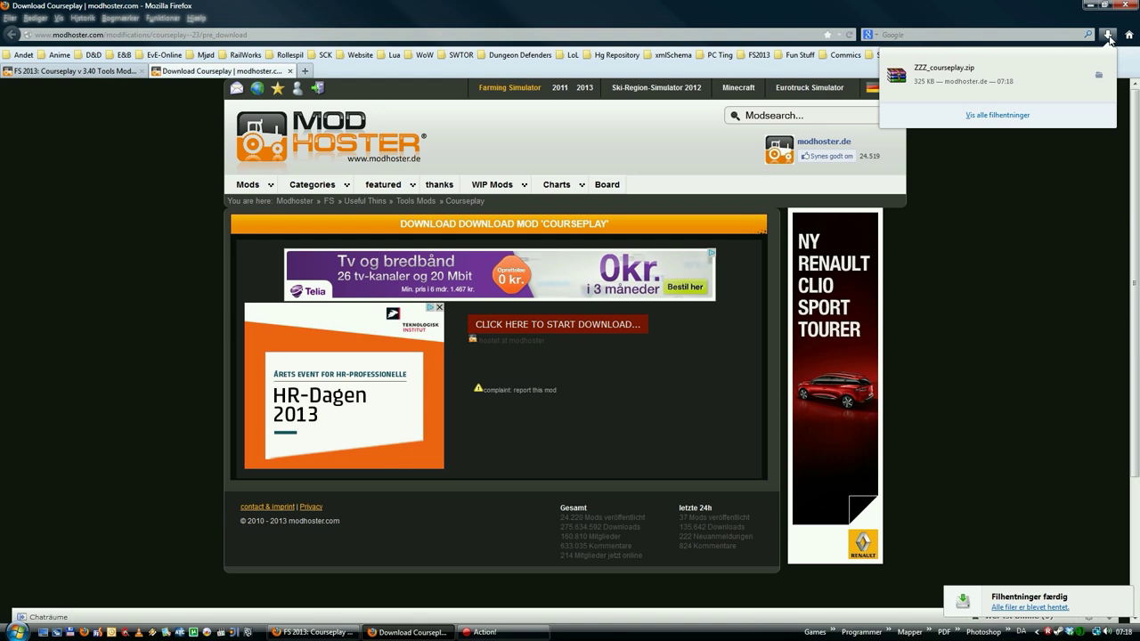
click(1124, 7)
click(1124, 7)
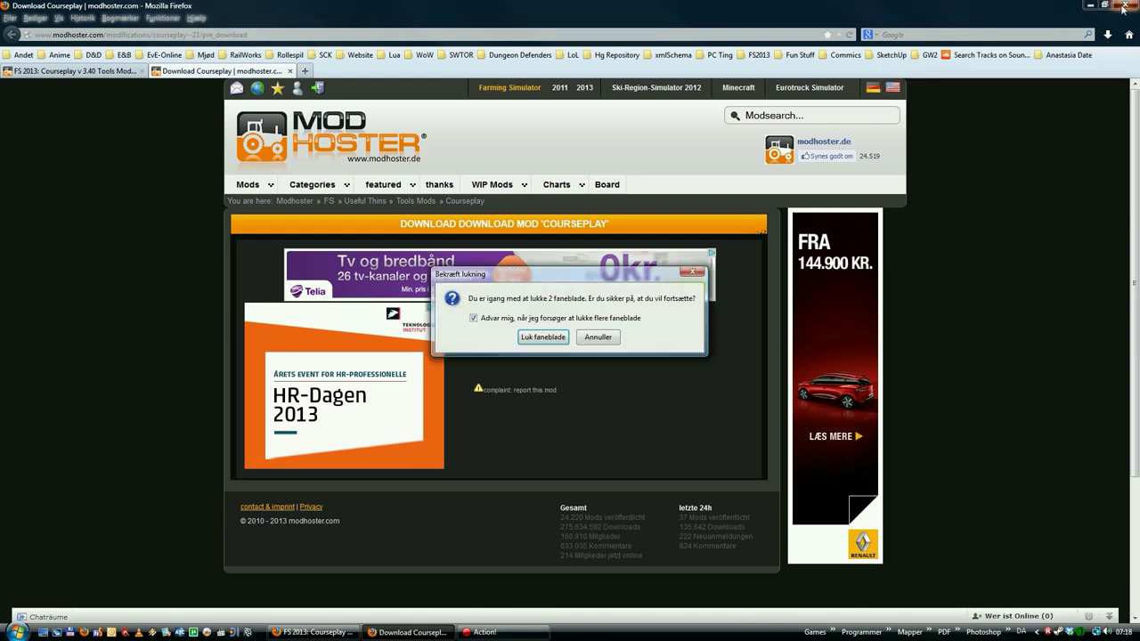
click(545, 337)
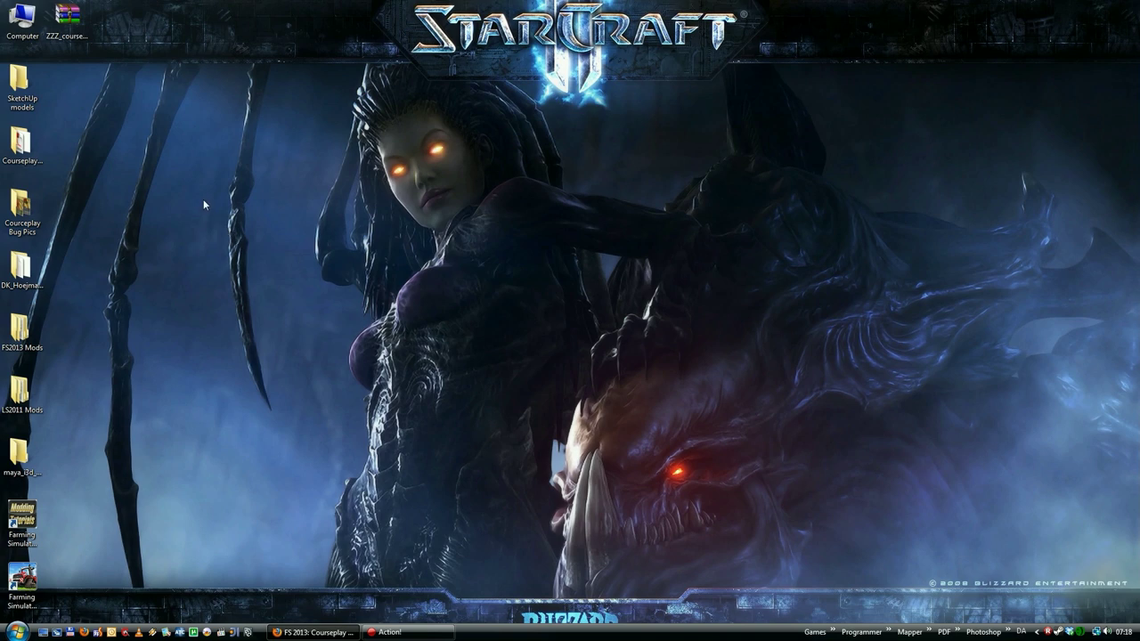
- Move the zip icon into open desktop space and open the Documents folder
drag(68, 16, 290, 125)
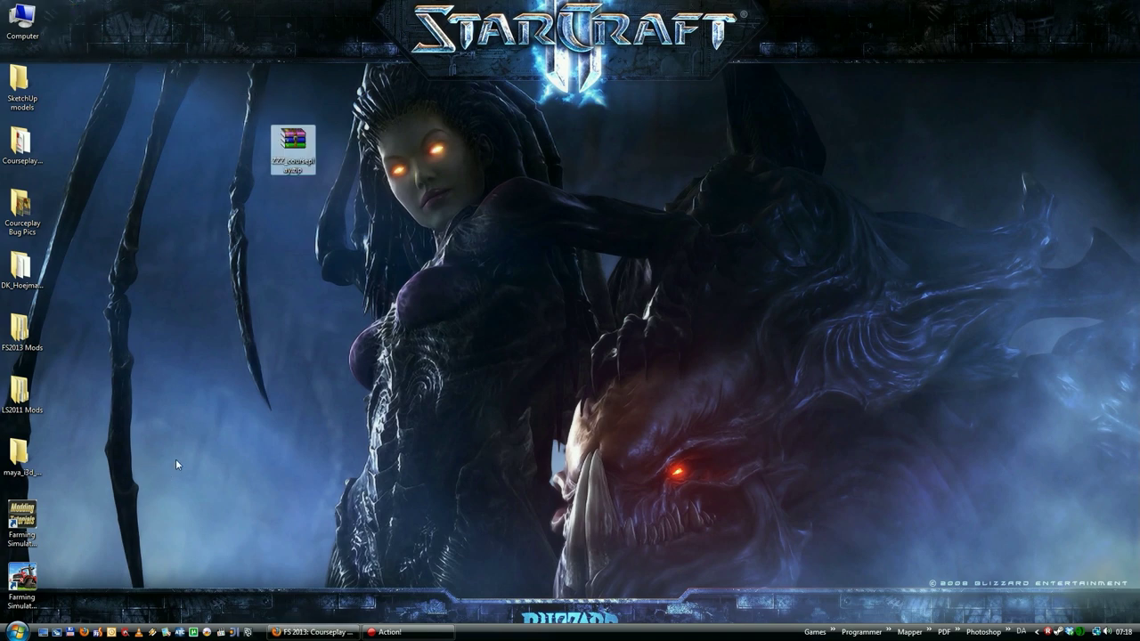
click(18, 631)
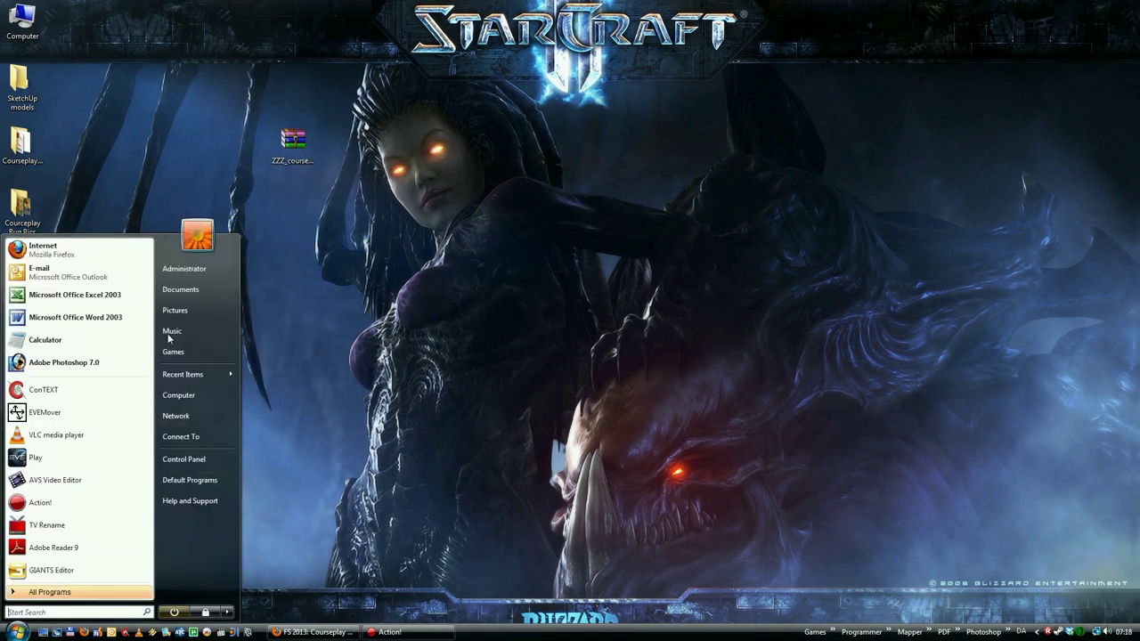
click(180, 291)
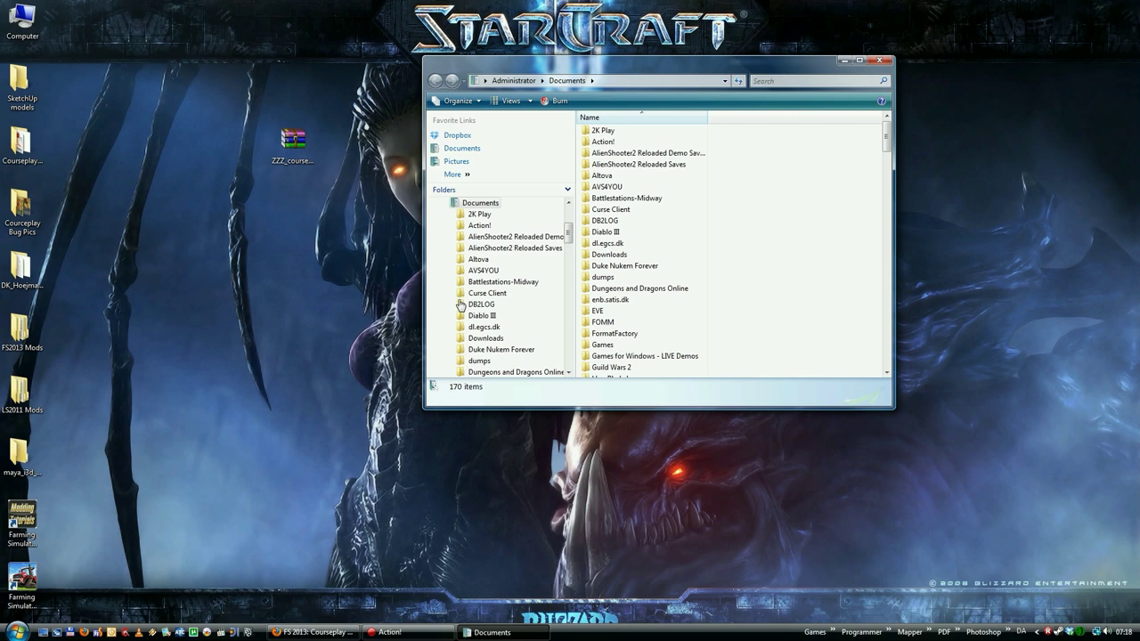
scroll(689, 285, down, 3)
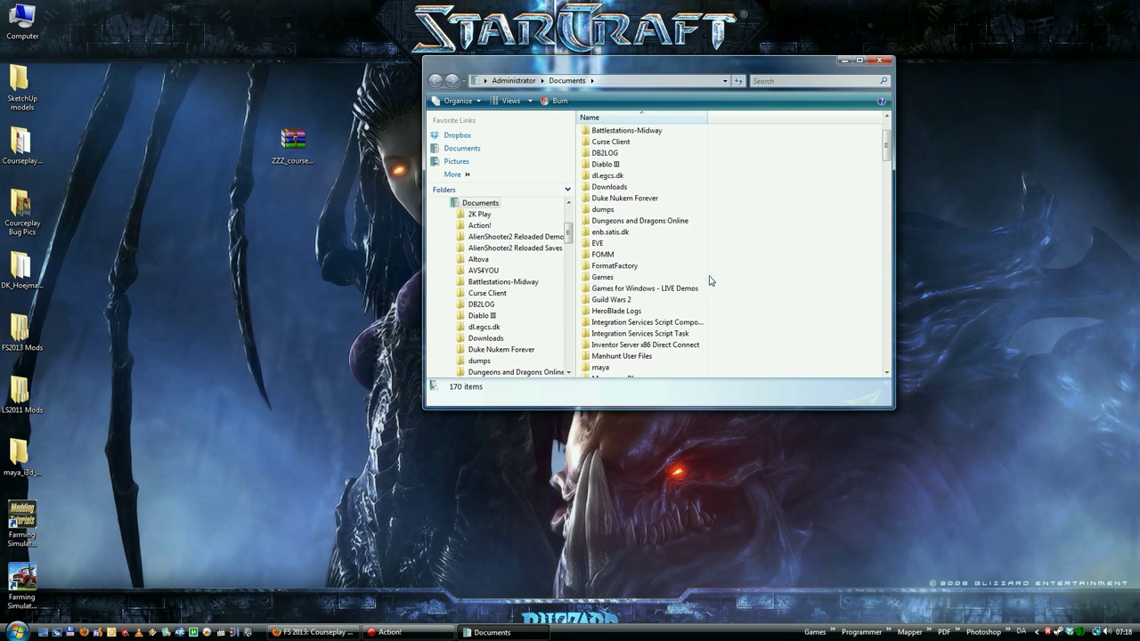
scroll(652, 309, down, 3)
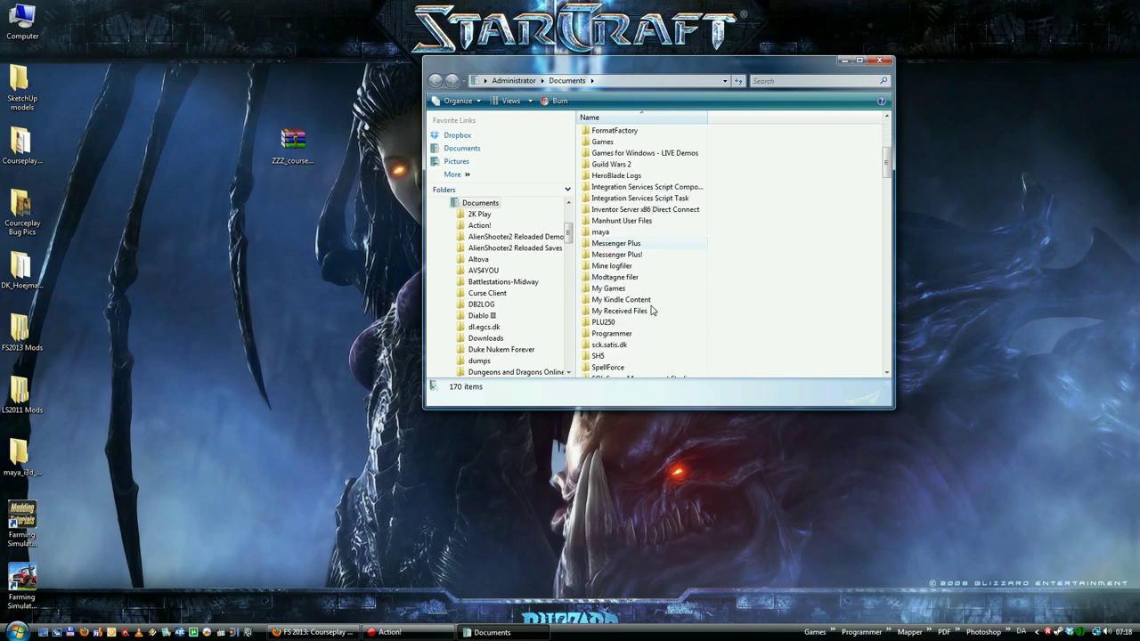
- Go to My Games\FarmingSimulator2013\mods and drag ZZZ_courseplay.zip from the desktop into it
double_click(607, 289)
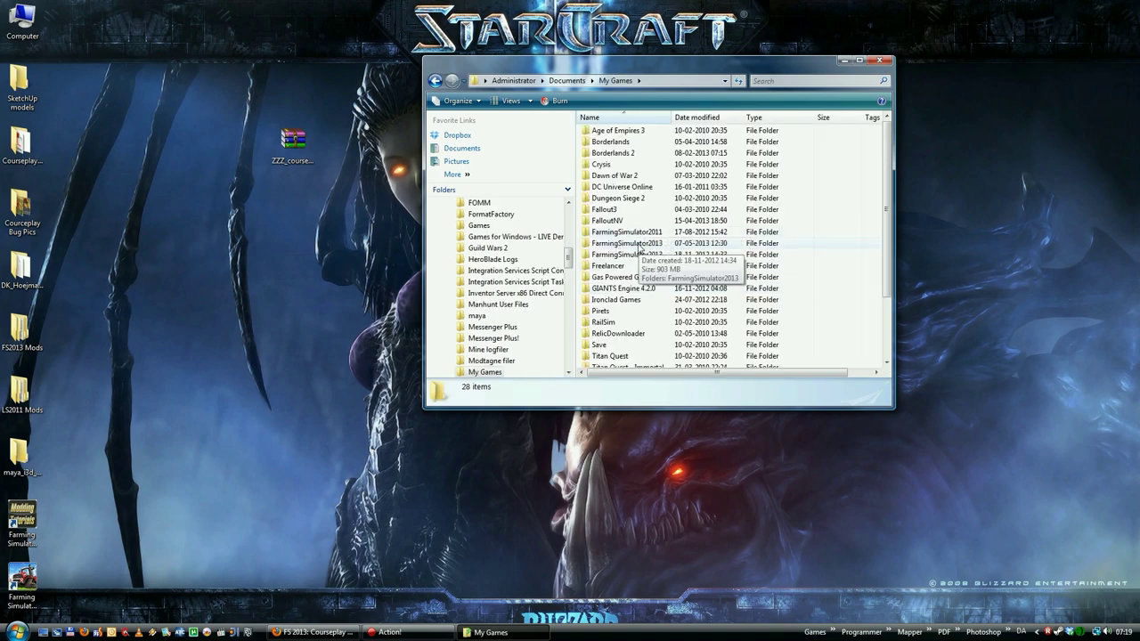
double_click(638, 246)
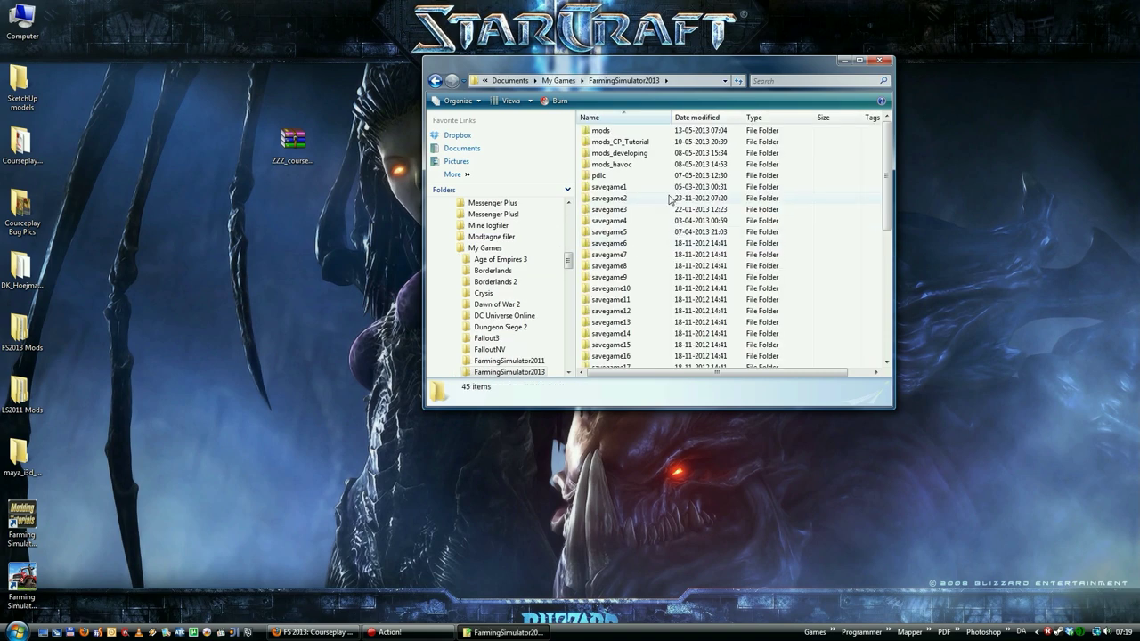
double_click(603, 134)
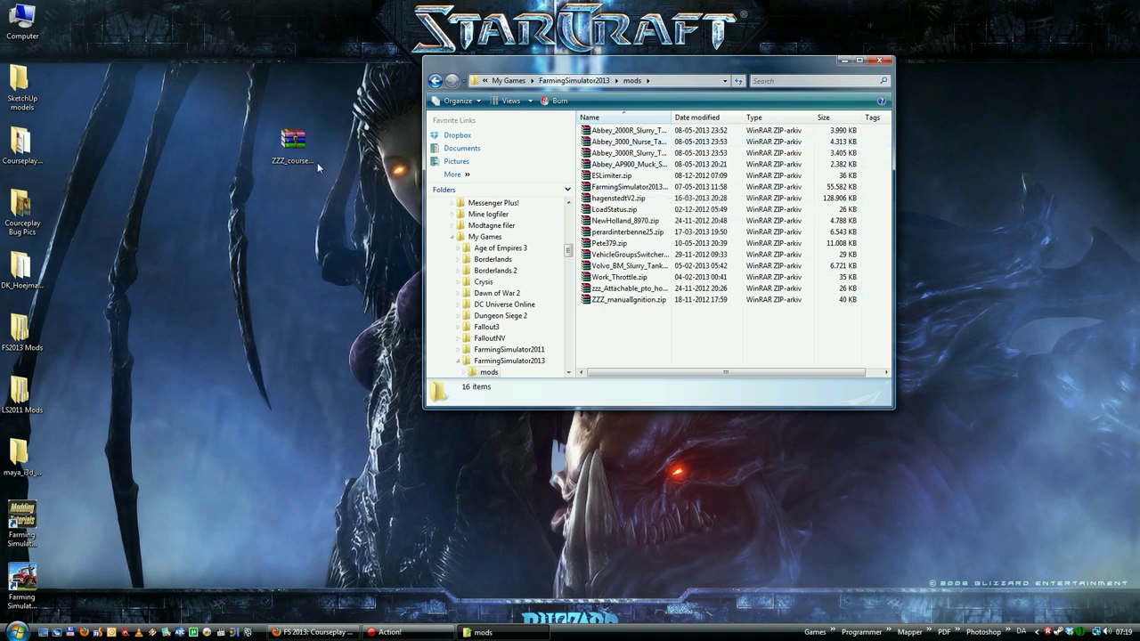
drag(299, 147, 625, 337)
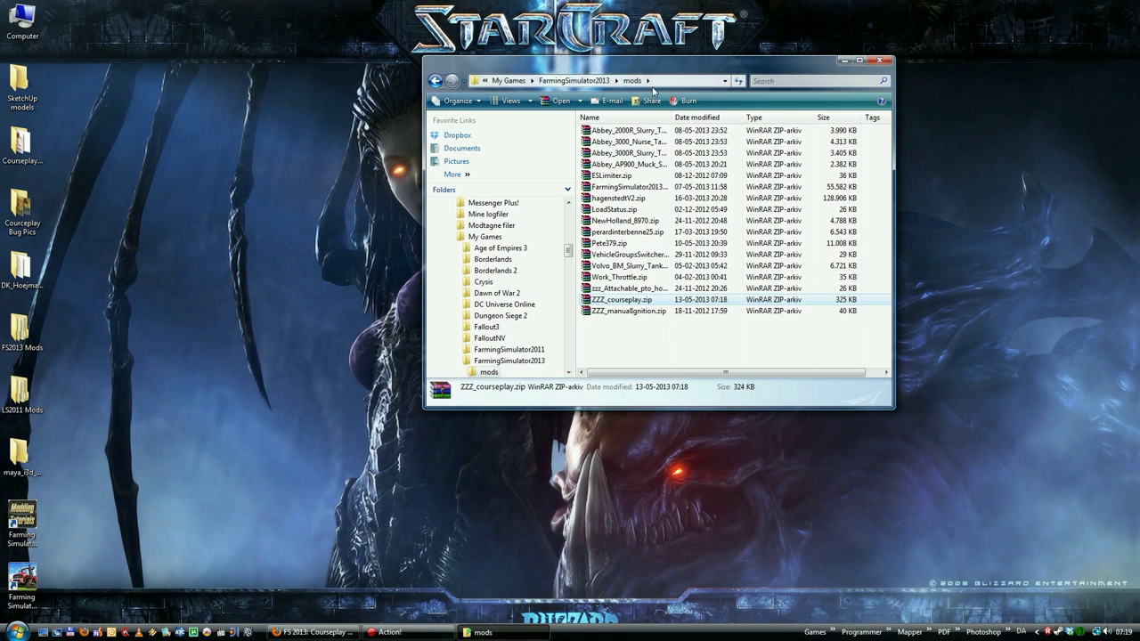
drag(648, 66, 306, 42)
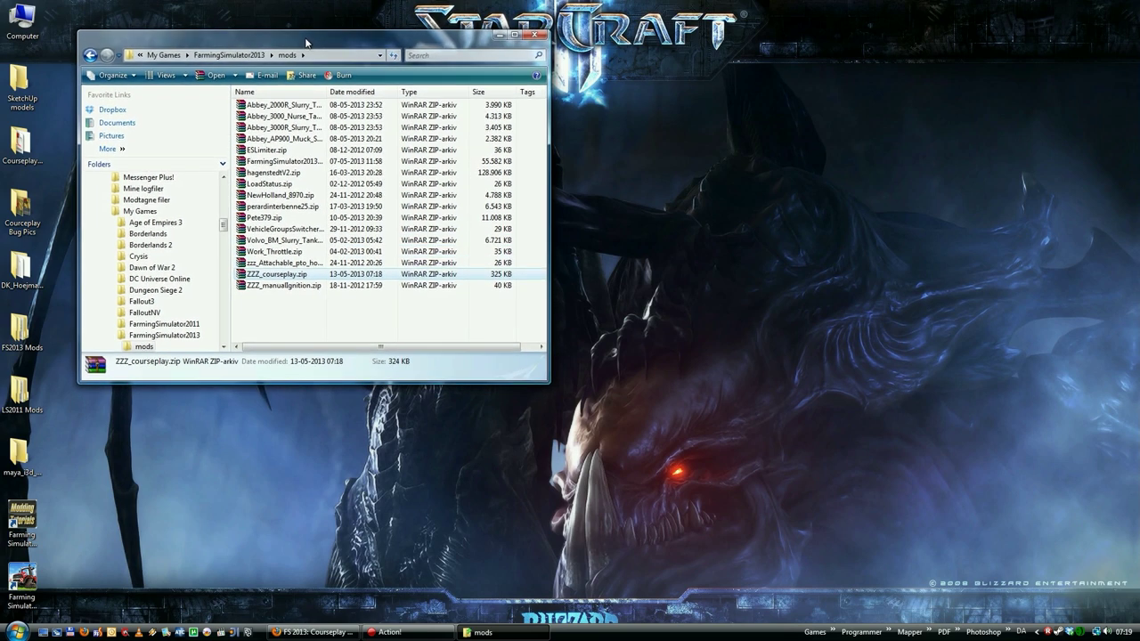
- Reposition the mods folder window near the centre, then close it
drag(305, 42, 305, 42)
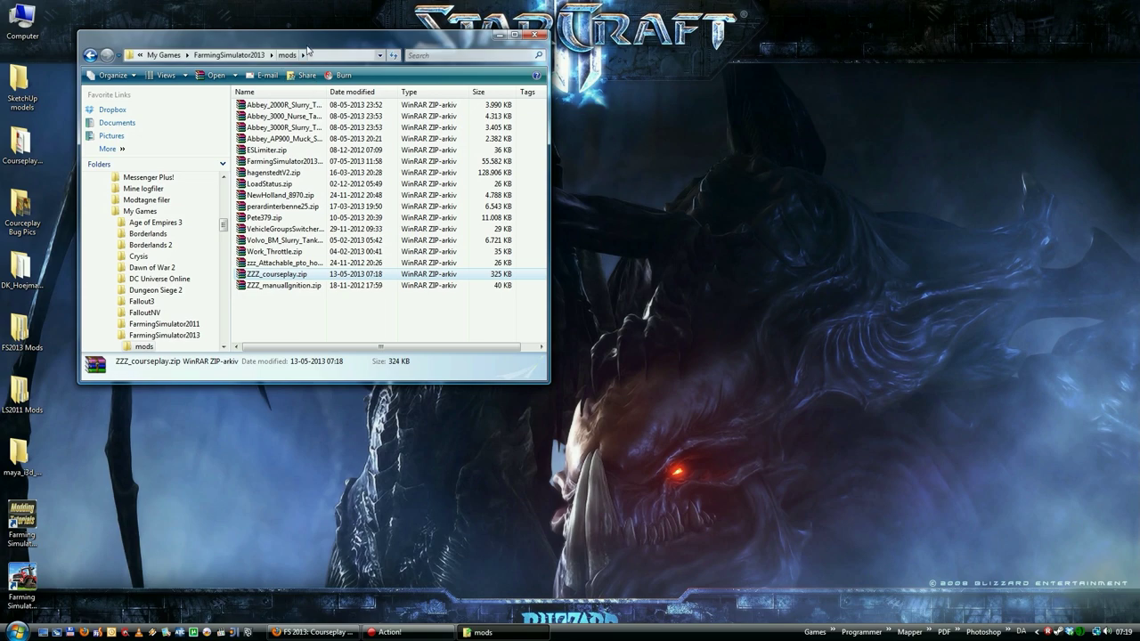
drag(308, 45, 577, 69)
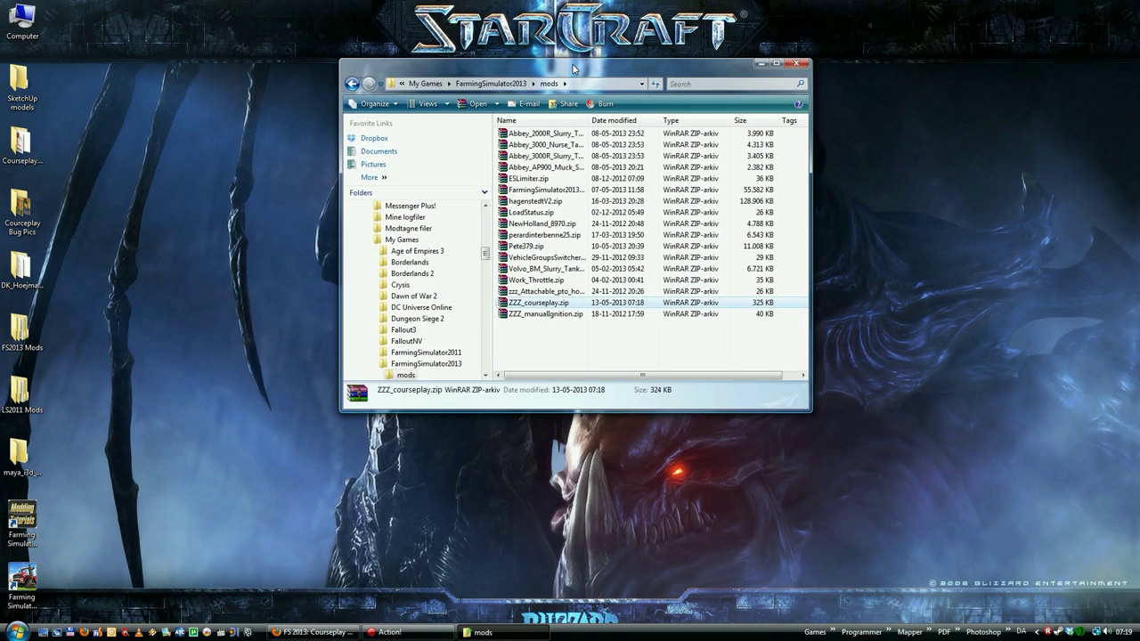
drag(575, 68, 569, 78)
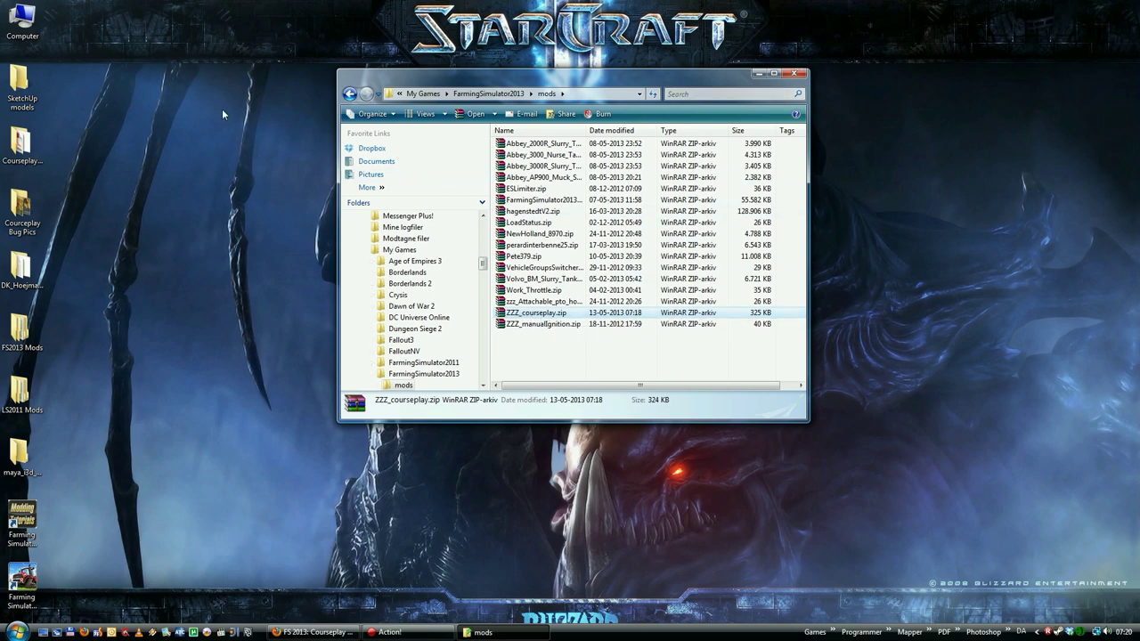
click(792, 73)
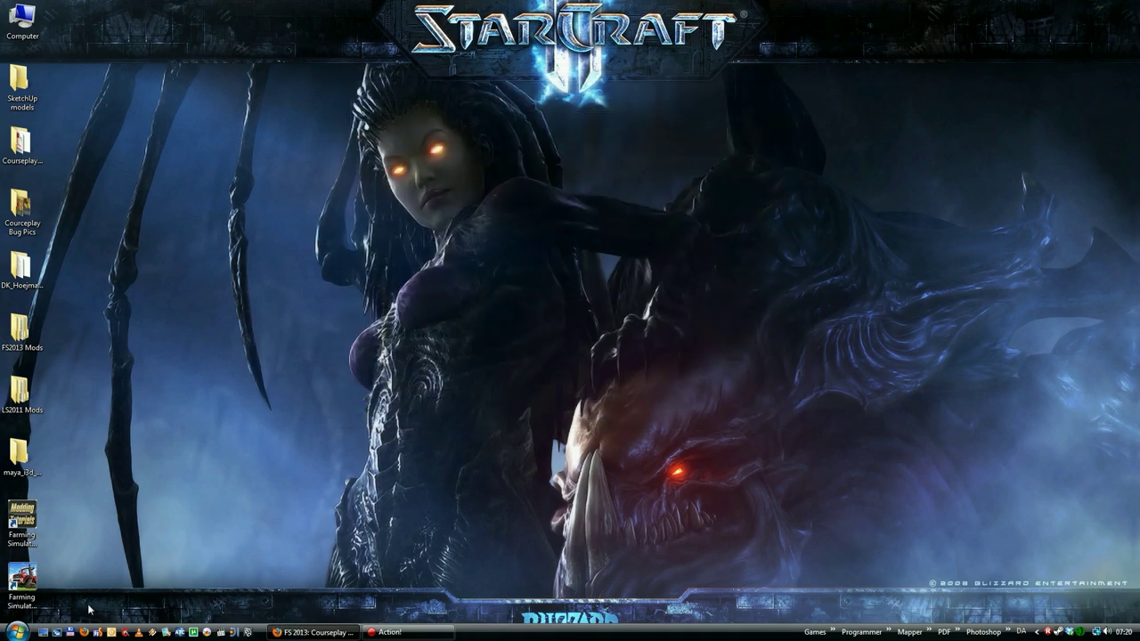
- Start Firefox and open the Courseplay/courseplay GitHub page from the FS2013 bookmarks folder
click(84, 632)
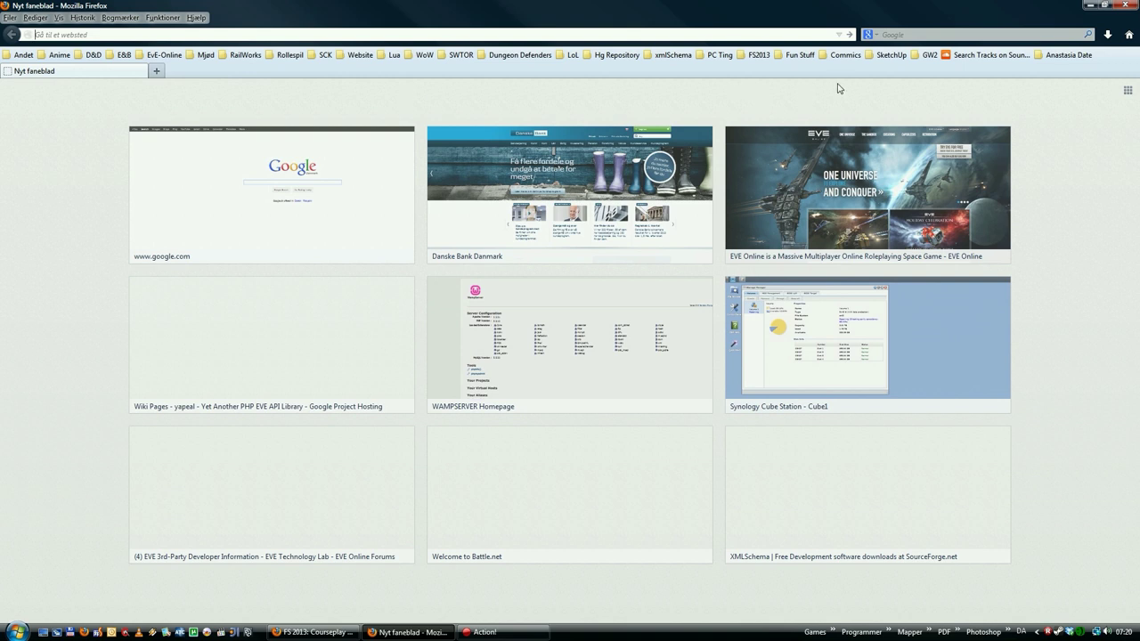
click(760, 55)
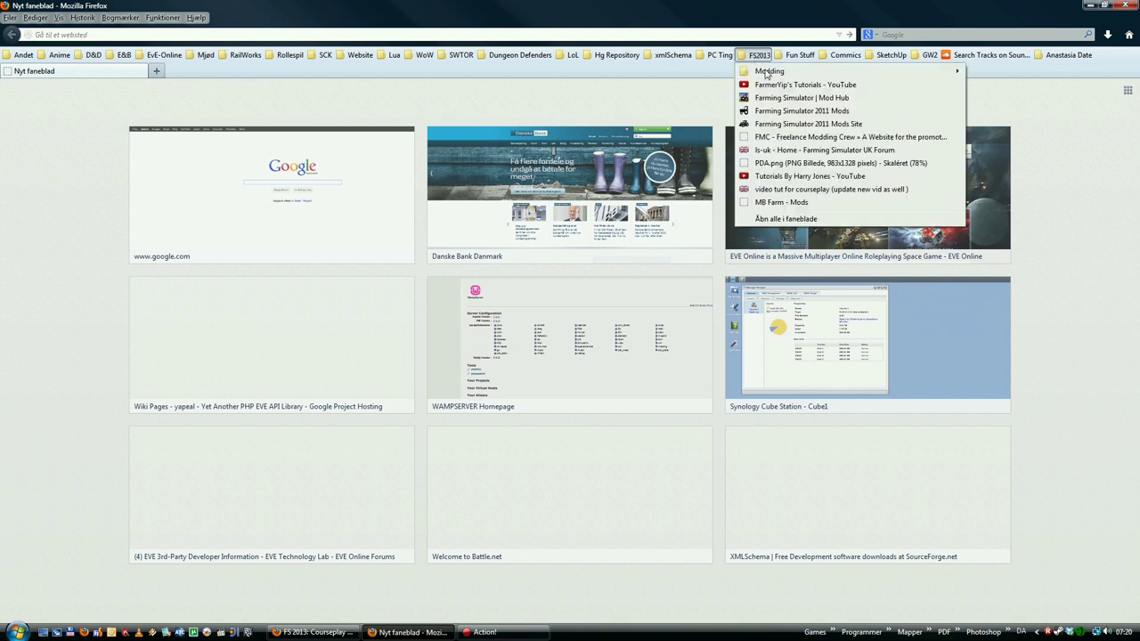
mouse_move(766, 74)
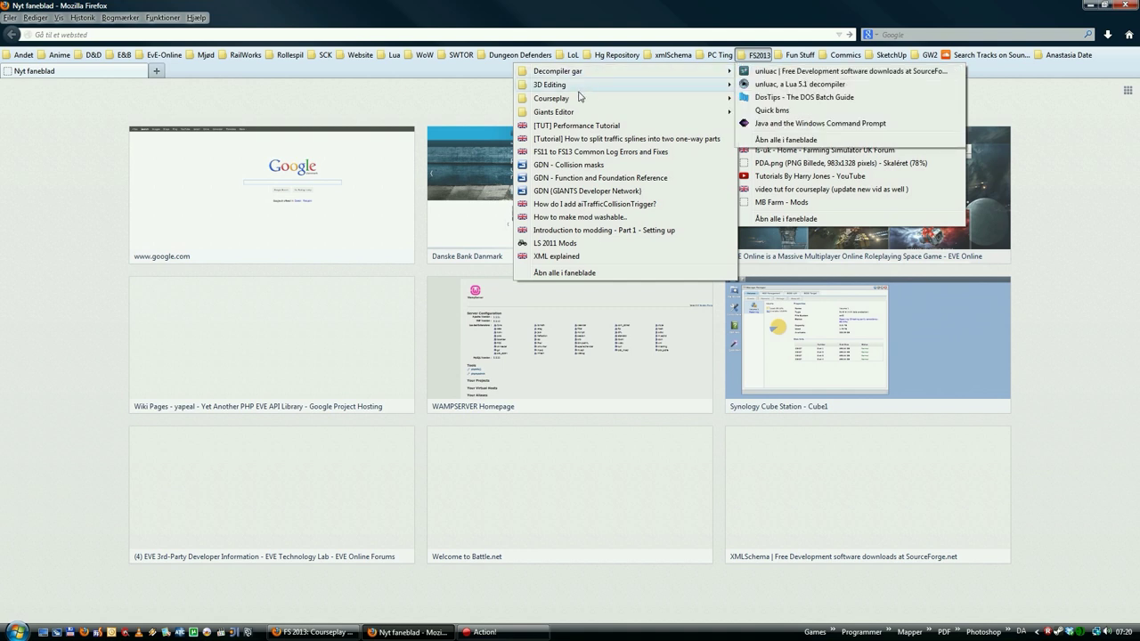
mouse_move(570, 99)
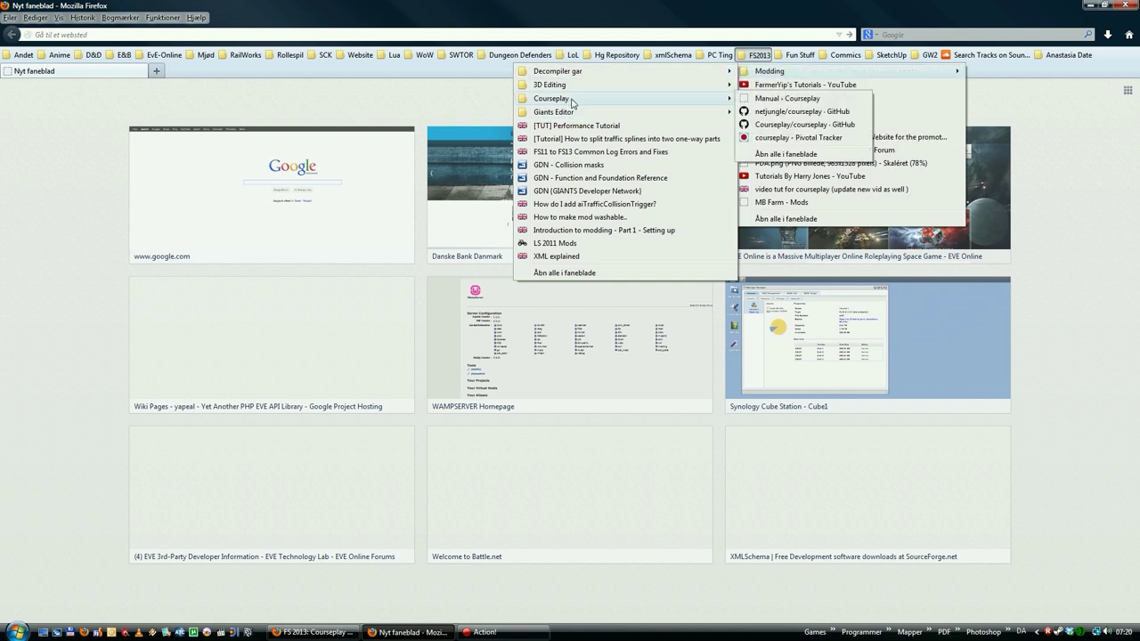
click(778, 124)
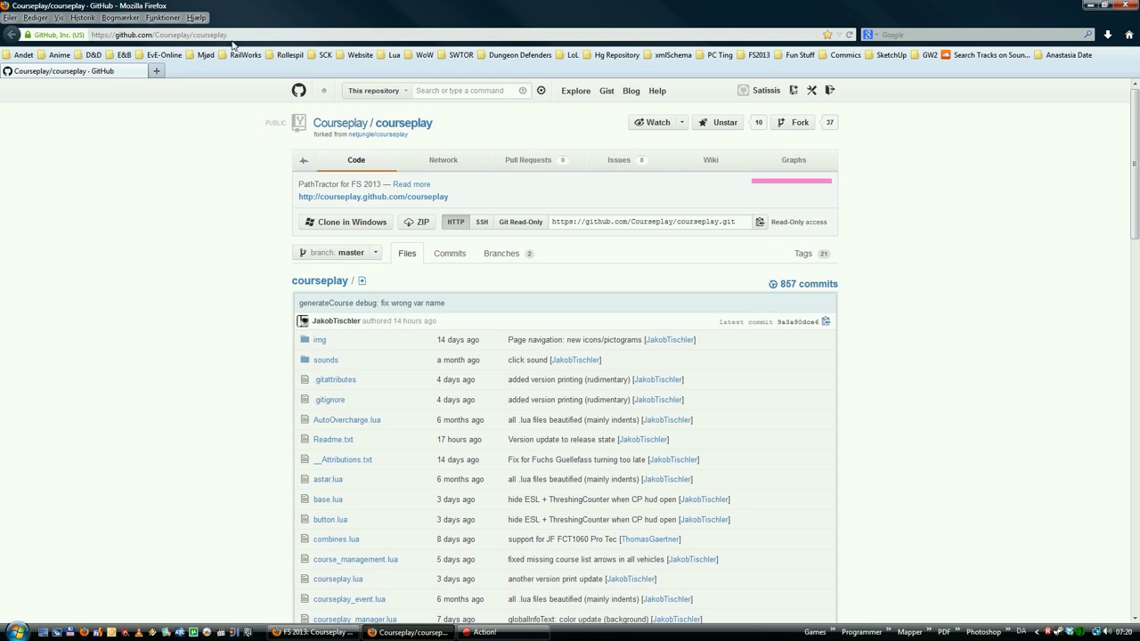
- Scroll through the readme announcing Courseplay for Farming Simulator 2013 v 3.40
scroll(240, 383, down, 1)
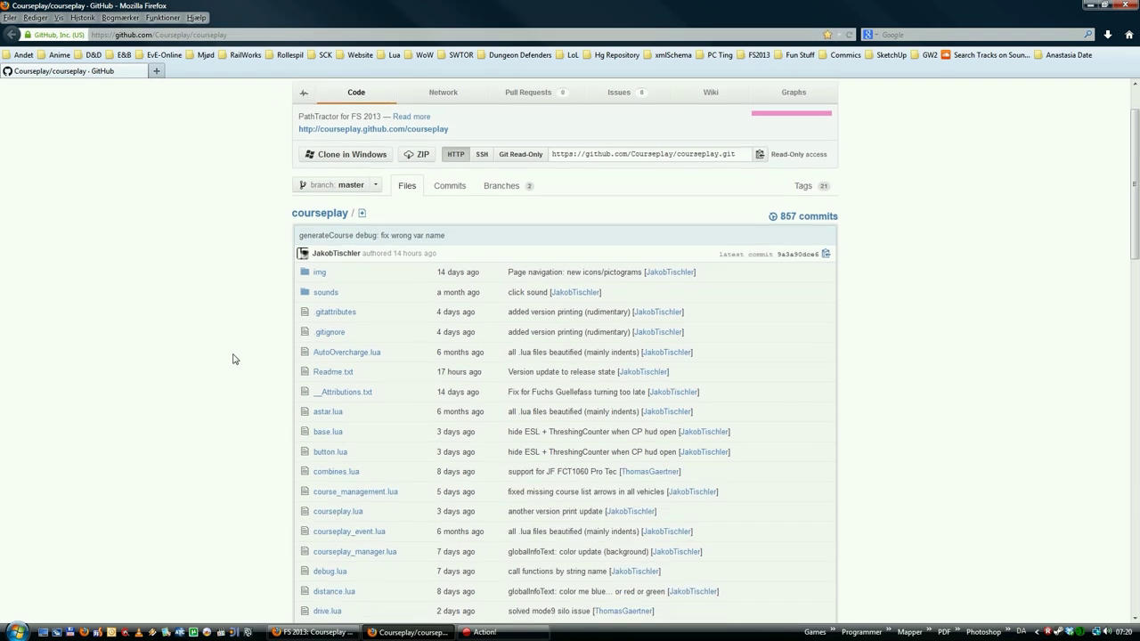
scroll(234, 359, up, 1)
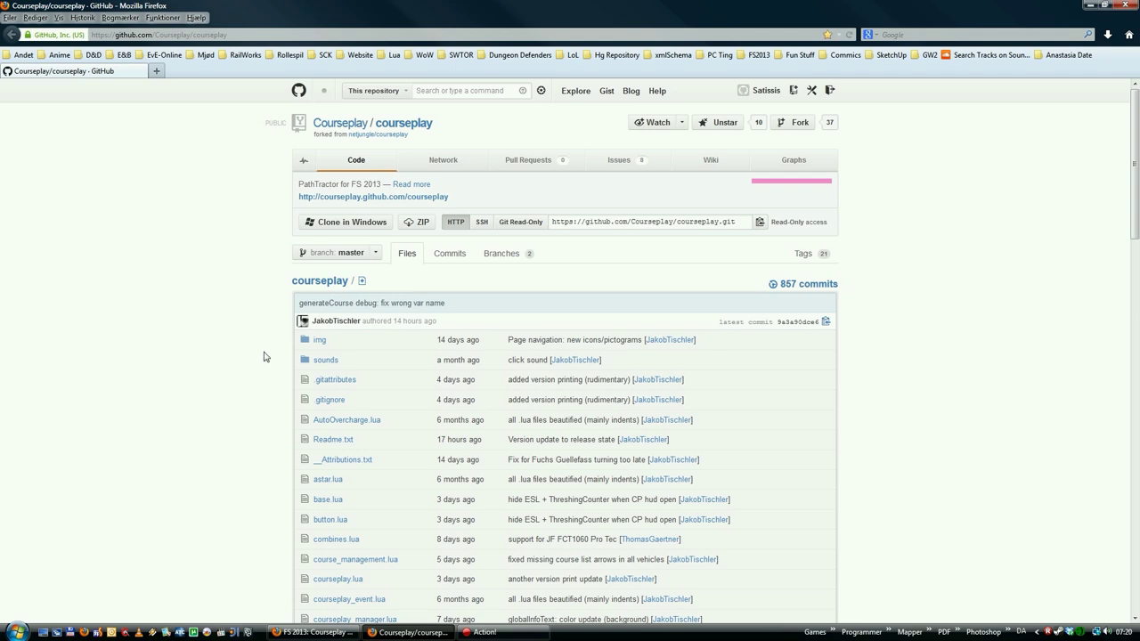
scroll(263, 356, down, 20)
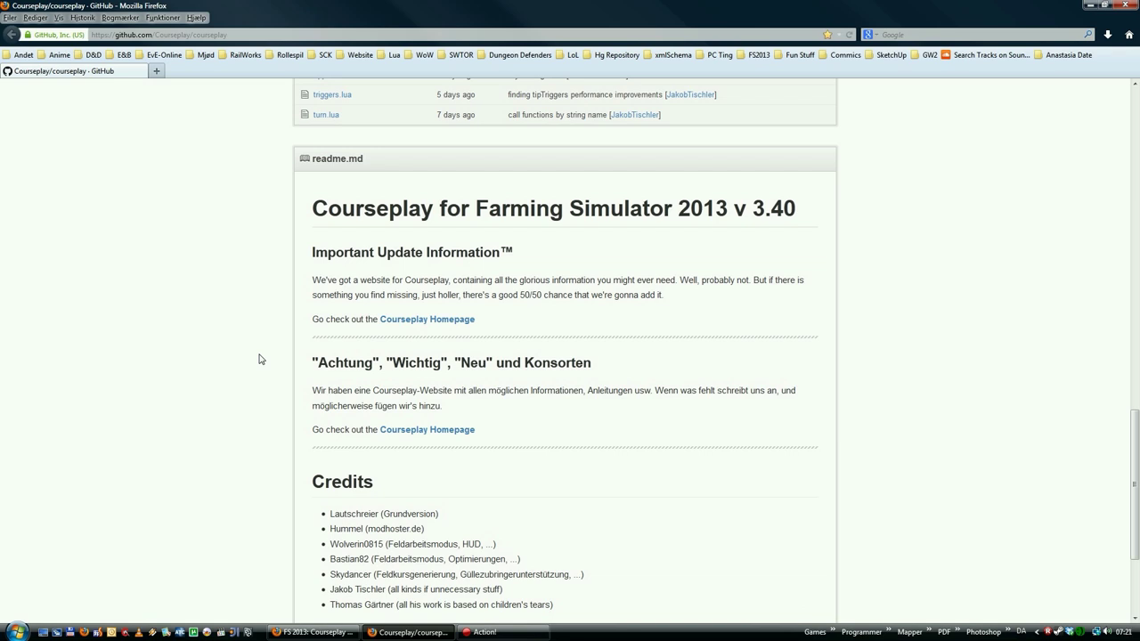
scroll(252, 365, down, 4)
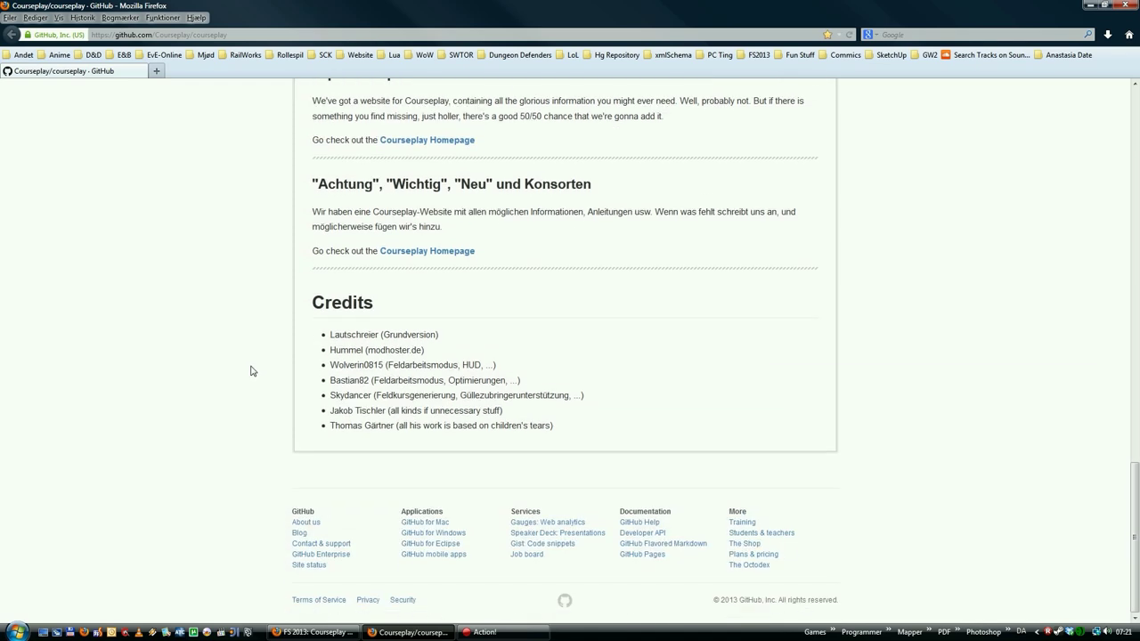
scroll(250, 371, up, 10)
scroll(250, 371, up, 10)
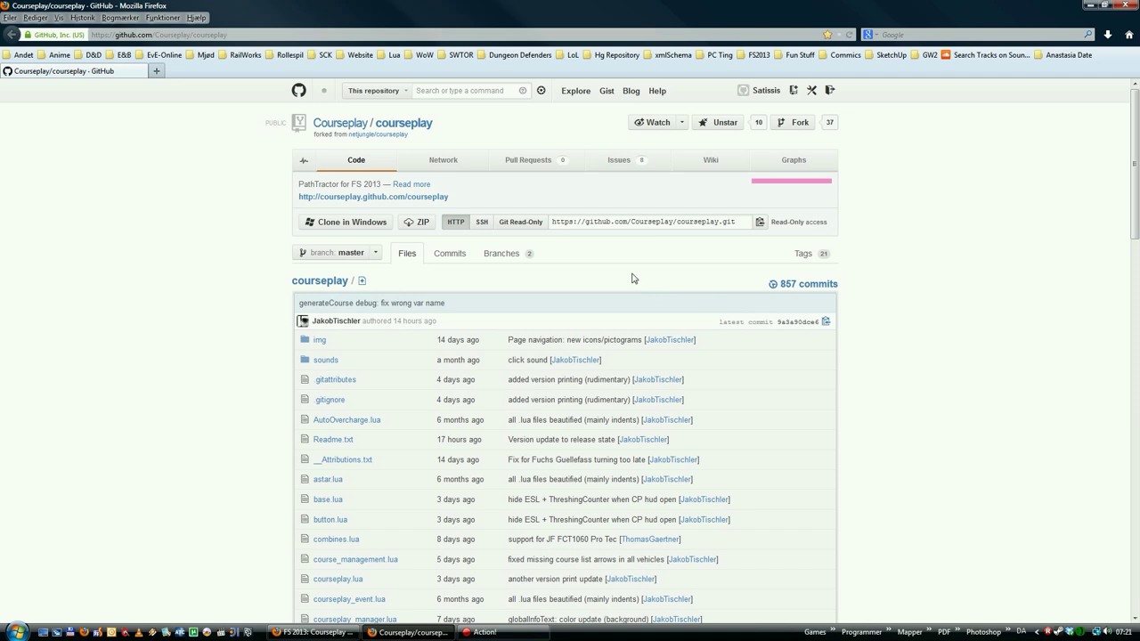
- Download the repository as courseplay-master.zip and save it to the Desktop
click(418, 225)
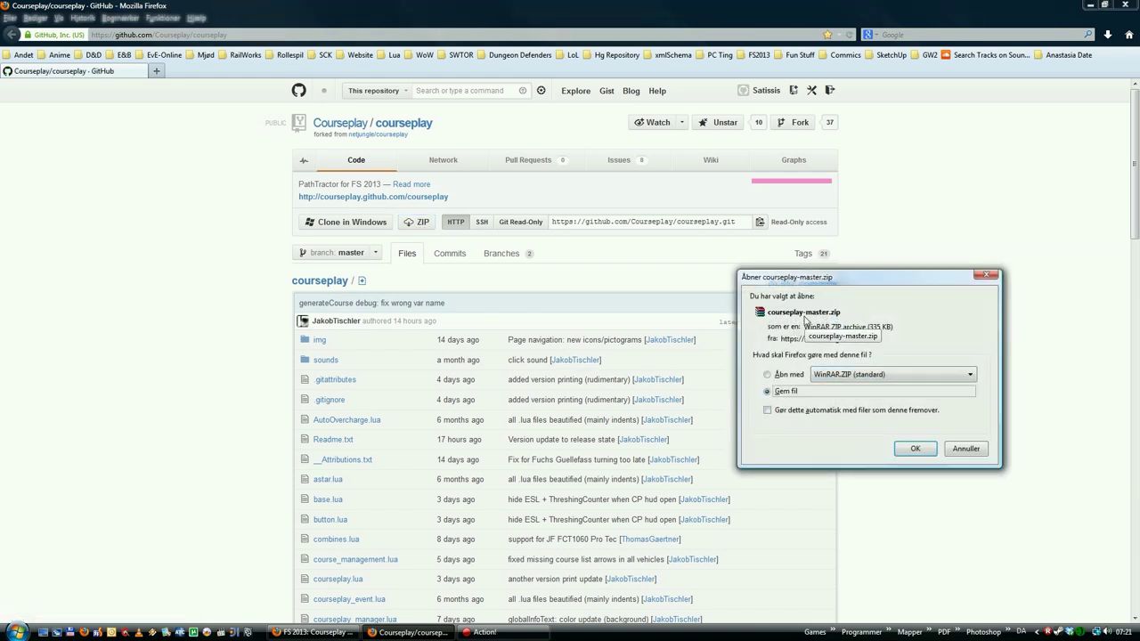
click(914, 449)
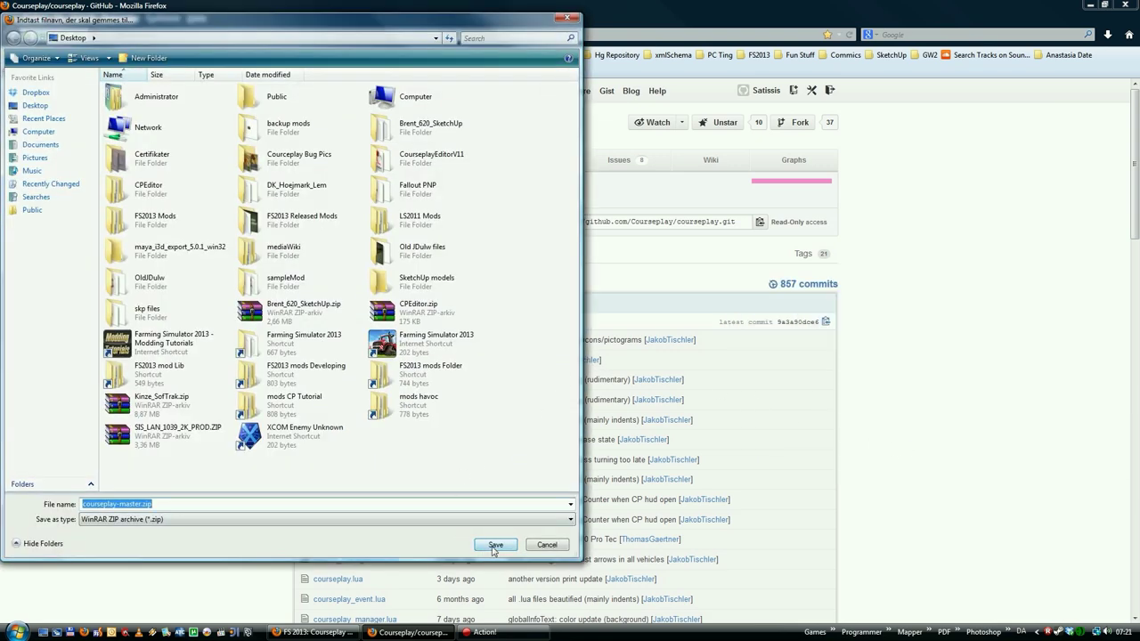
click(495, 545)
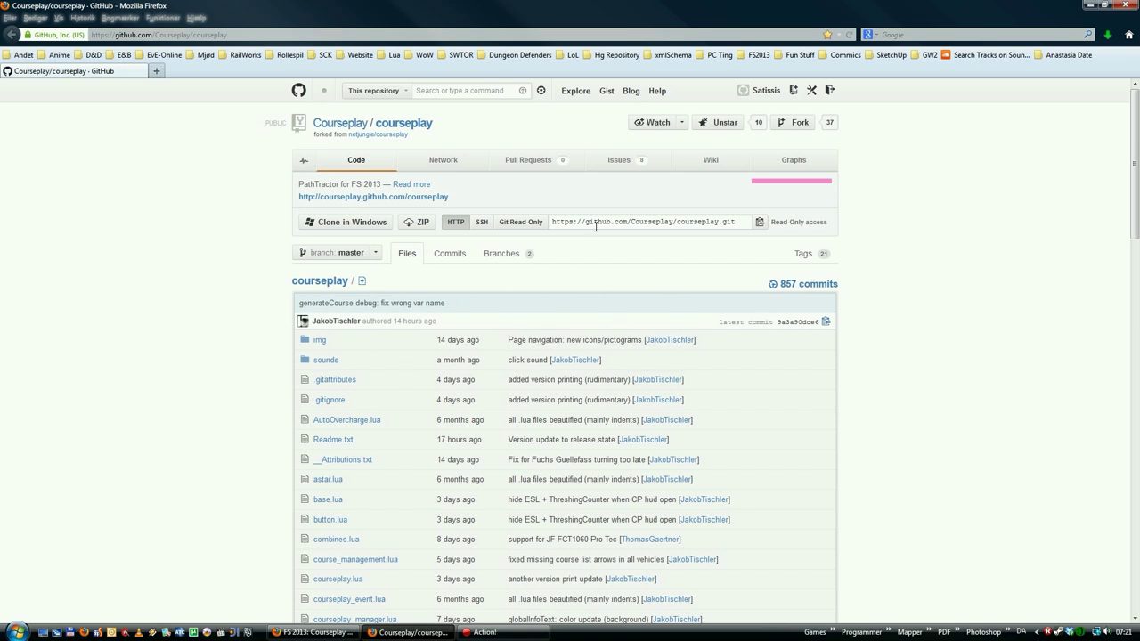
- Open the Courseplay/courseplay repository's Issues page (8 open, 102 closed)
click(619, 162)
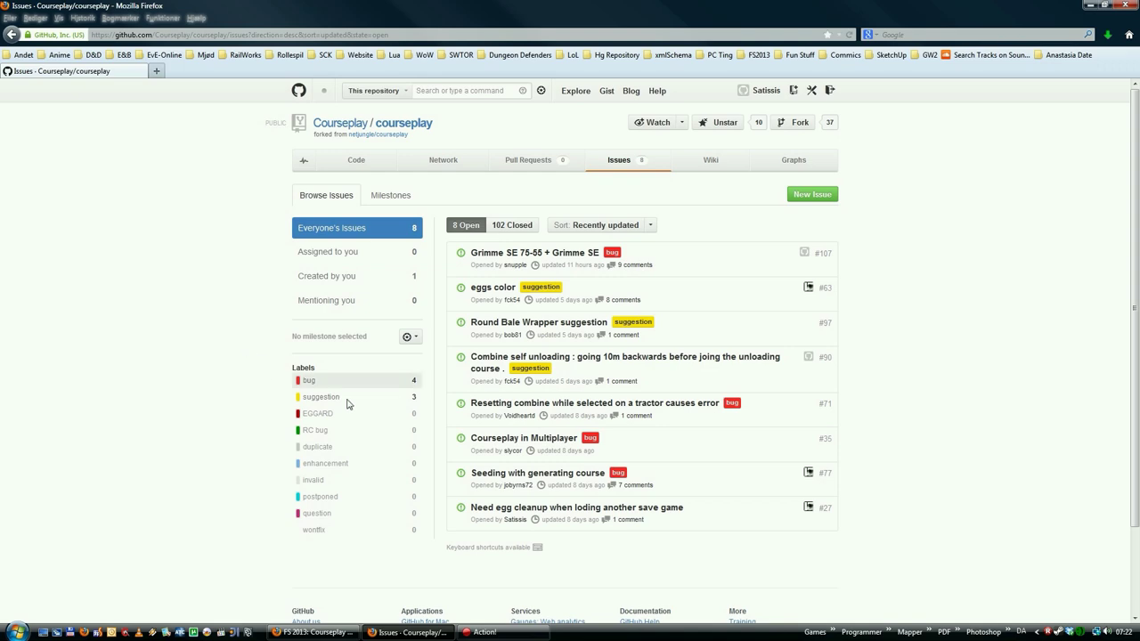
- Close Firefox and extract courseplay-master.zip in place on the desktop with Udpak her
click(1126, 7)
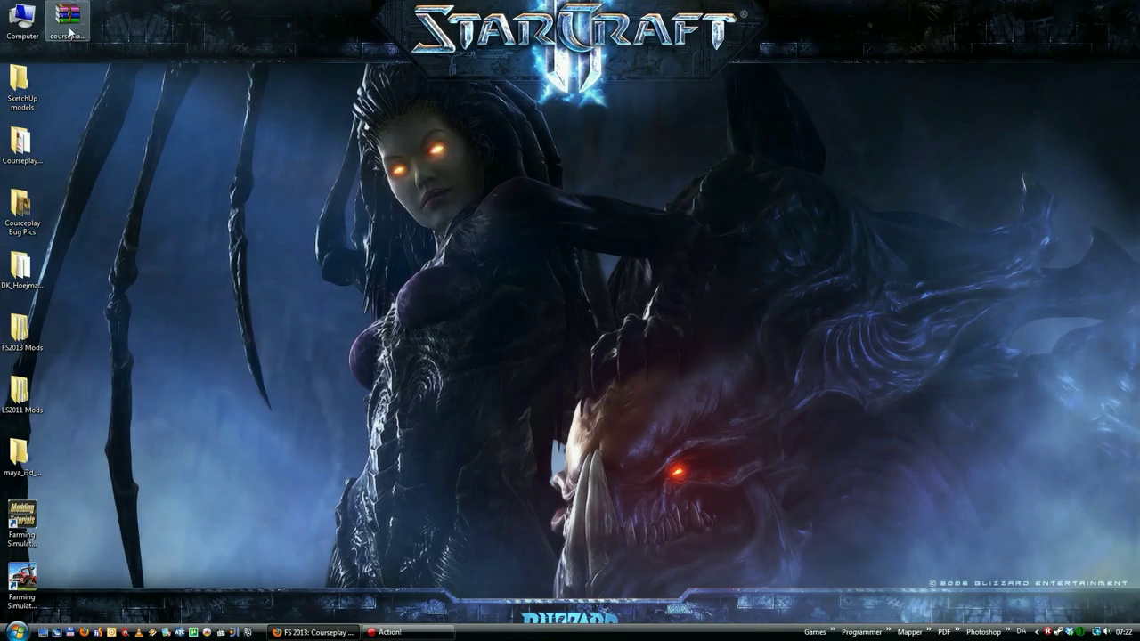
drag(68, 22, 317, 122)
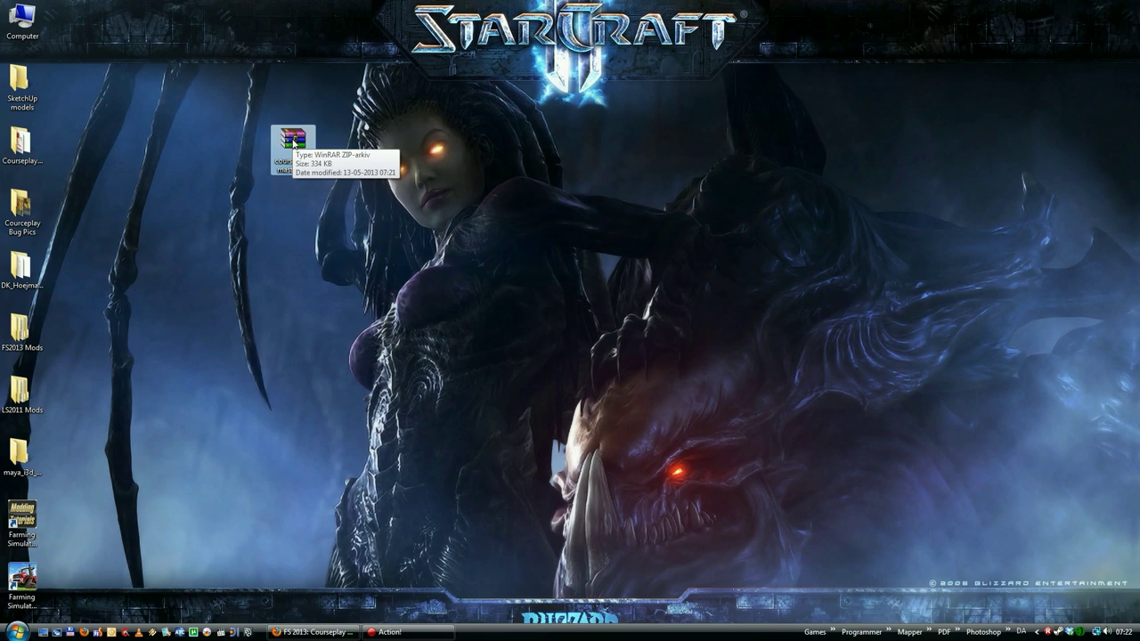
drag(292, 145, 202, 82)
right_click(203, 84)
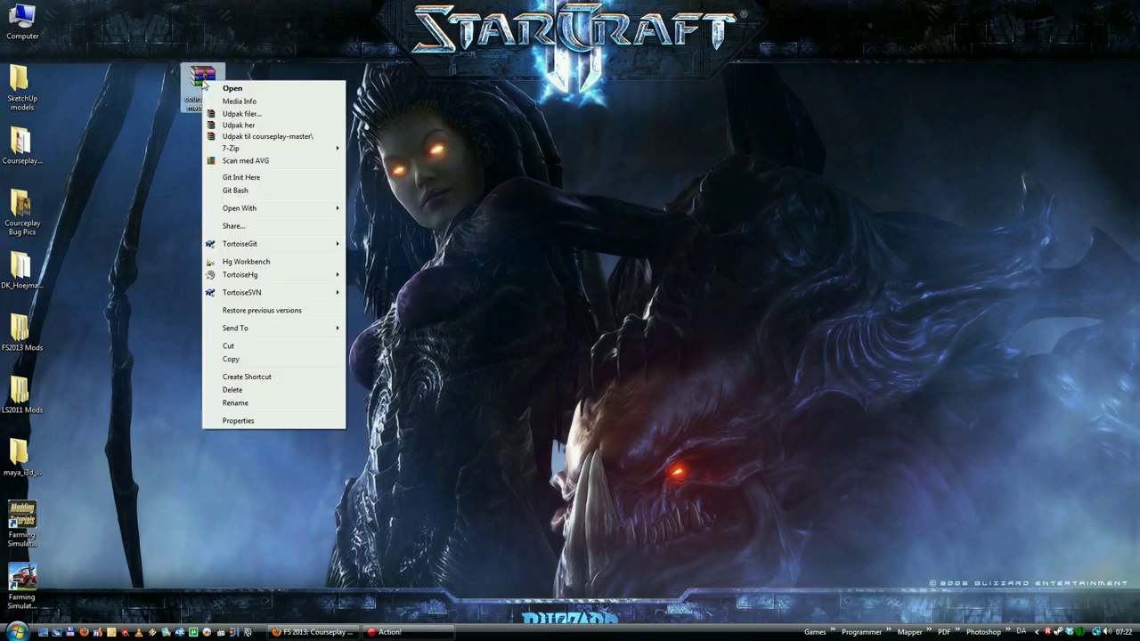
click(244, 126)
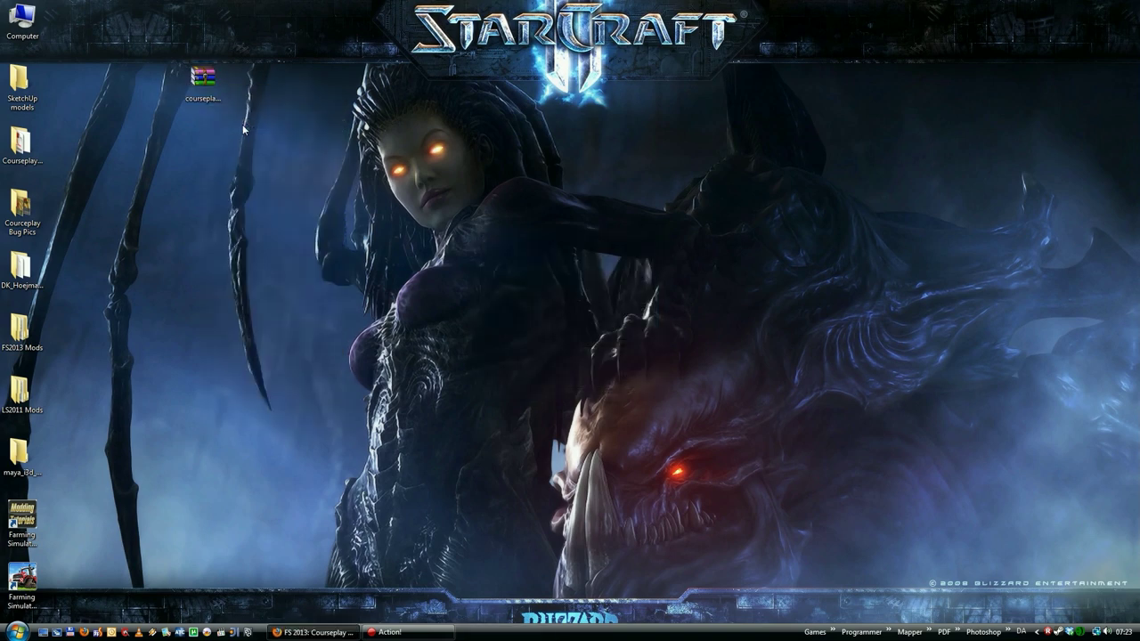
- Open the extracted courseplay-master folder and browse its 44 items
click(65, 20)
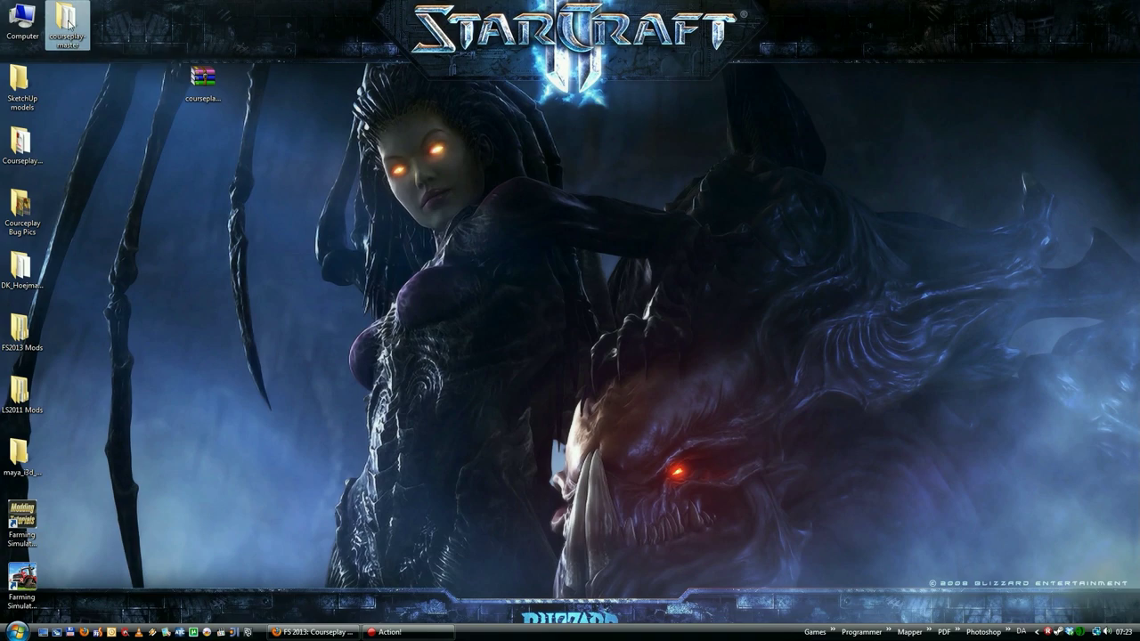
double_click(66, 24)
drag(599, 83, 436, 73)
scroll(701, 212, down, 8)
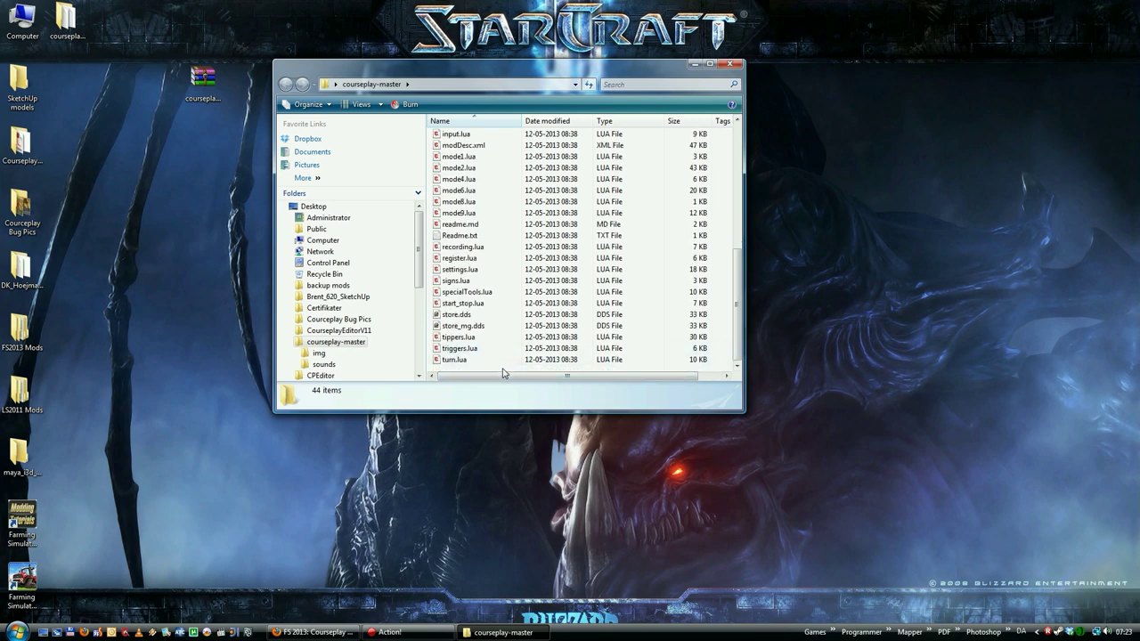
- Select all the folder's files and pack them with 7-Zip into courseplay-master.zip
drag(508, 372, 442, 125)
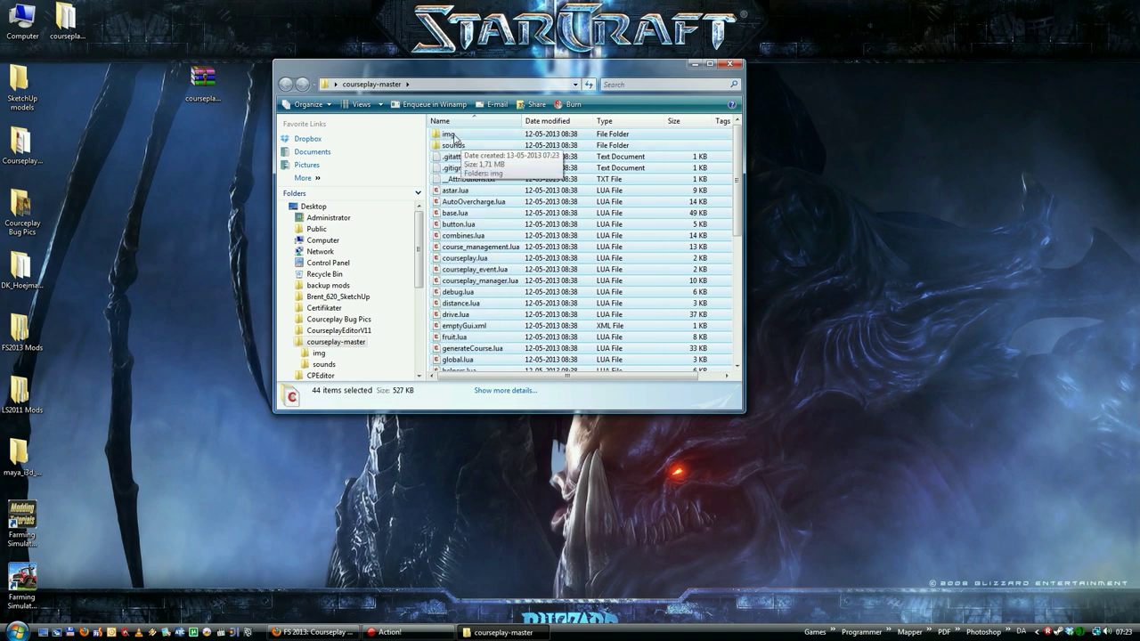
right_click(453, 137)
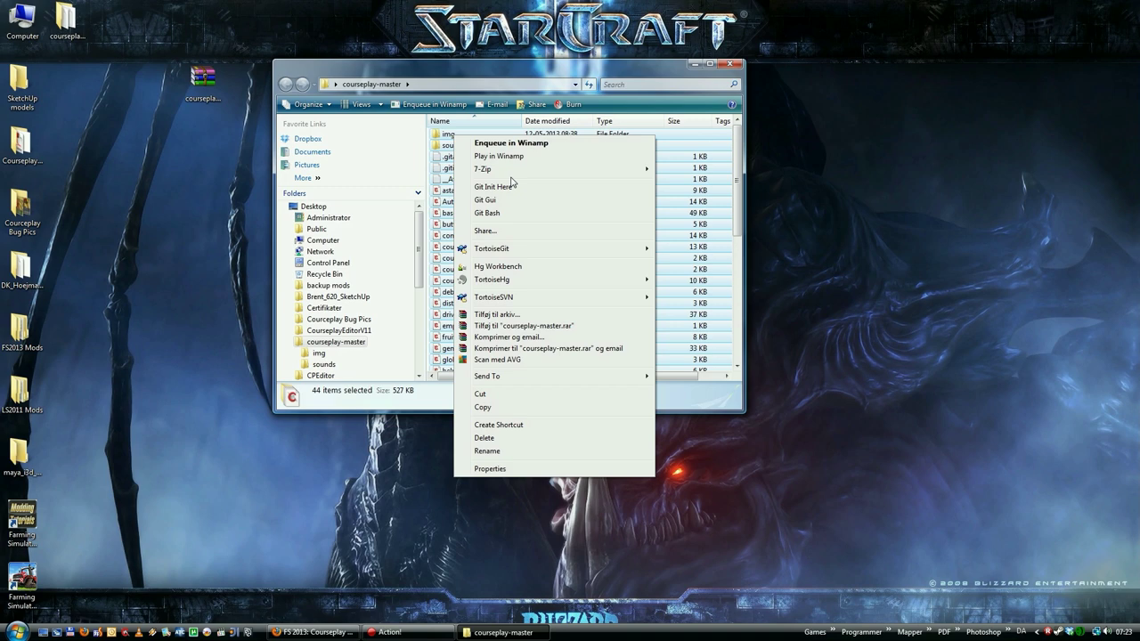
mouse_move(510, 176)
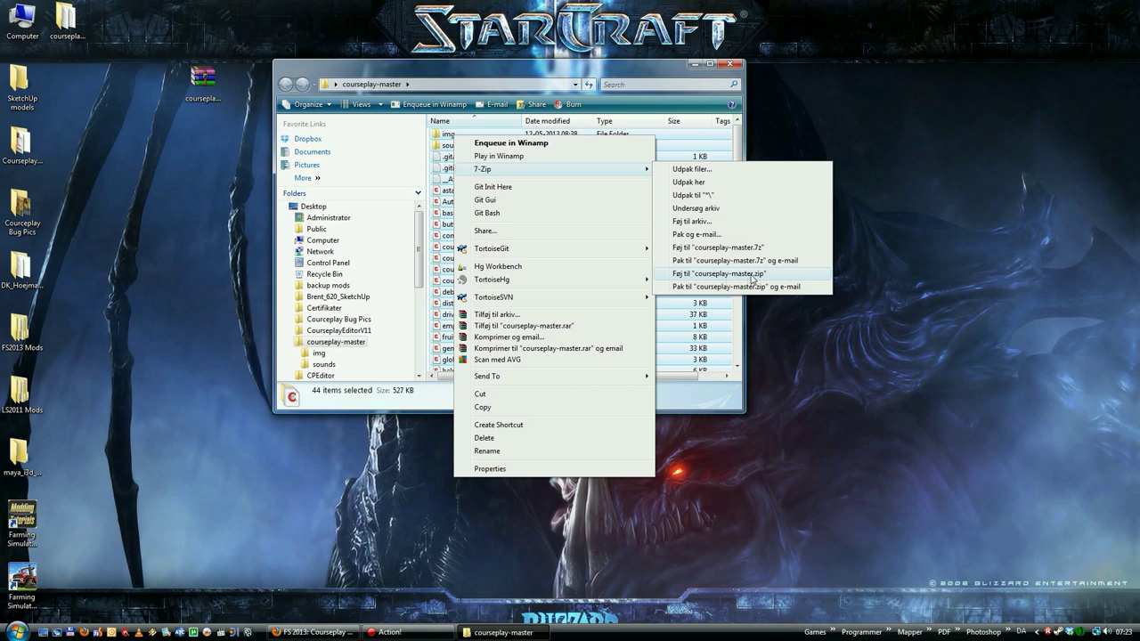
click(716, 274)
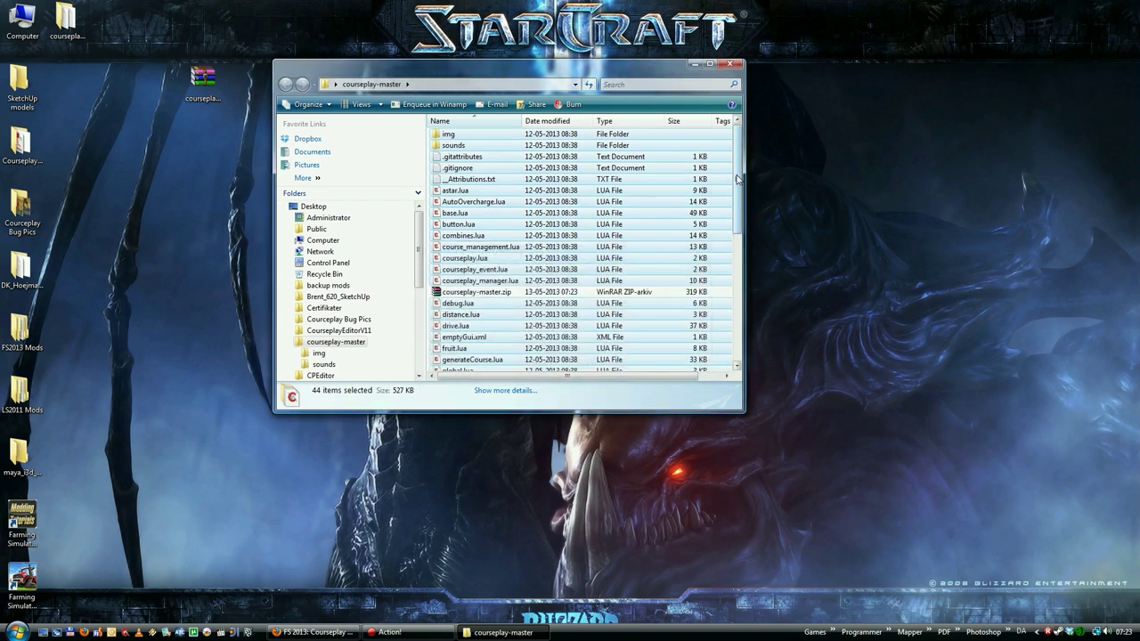
- Drag the new courseplay-master.zip onto the desktop, triggering the replace-file prompt
scroll(737, 179, down, 2)
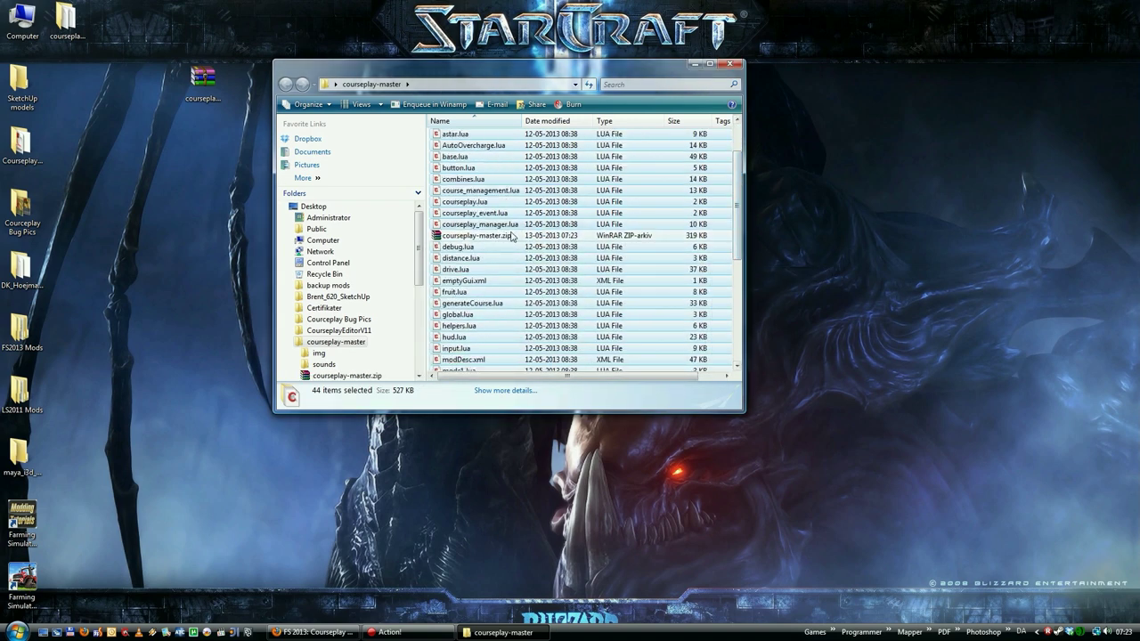
click(476, 236)
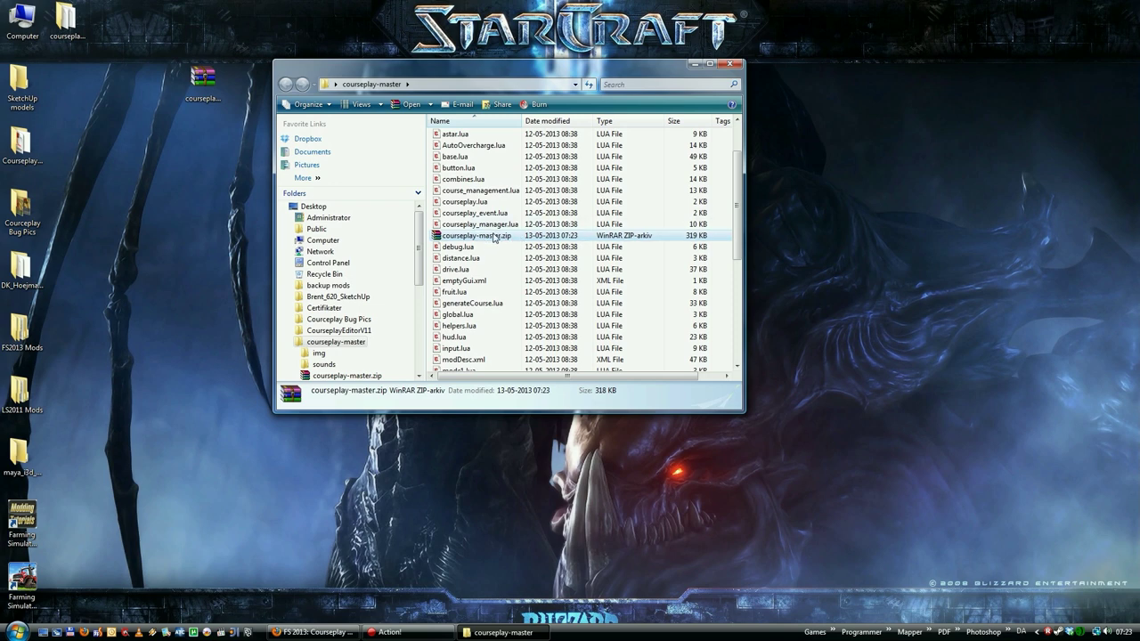
drag(490, 240, 100, 143)
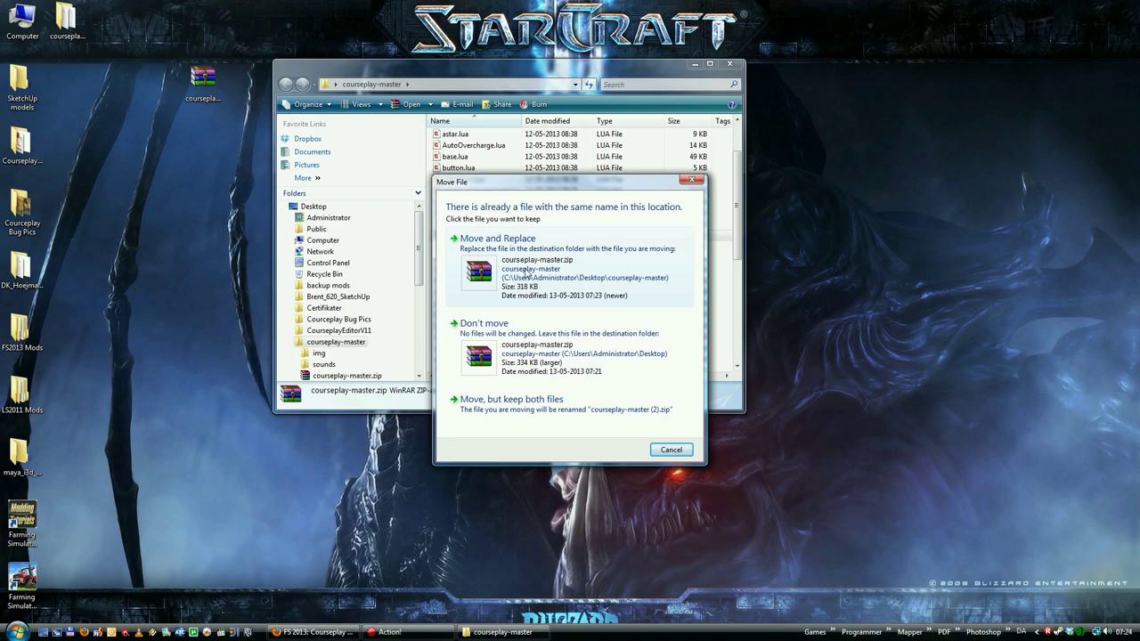
- Replace the desktop courseplay-master.zip with the new 318 KB copy and delete the extracted courseplay-master folder
click(526, 272)
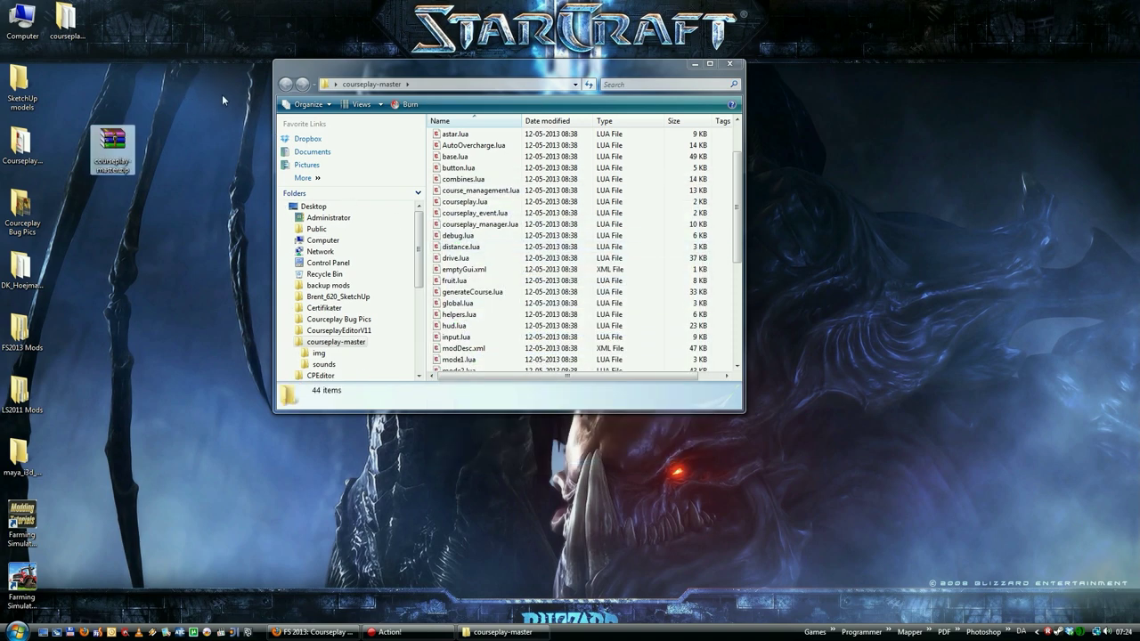
click(729, 63)
right_click(79, 25)
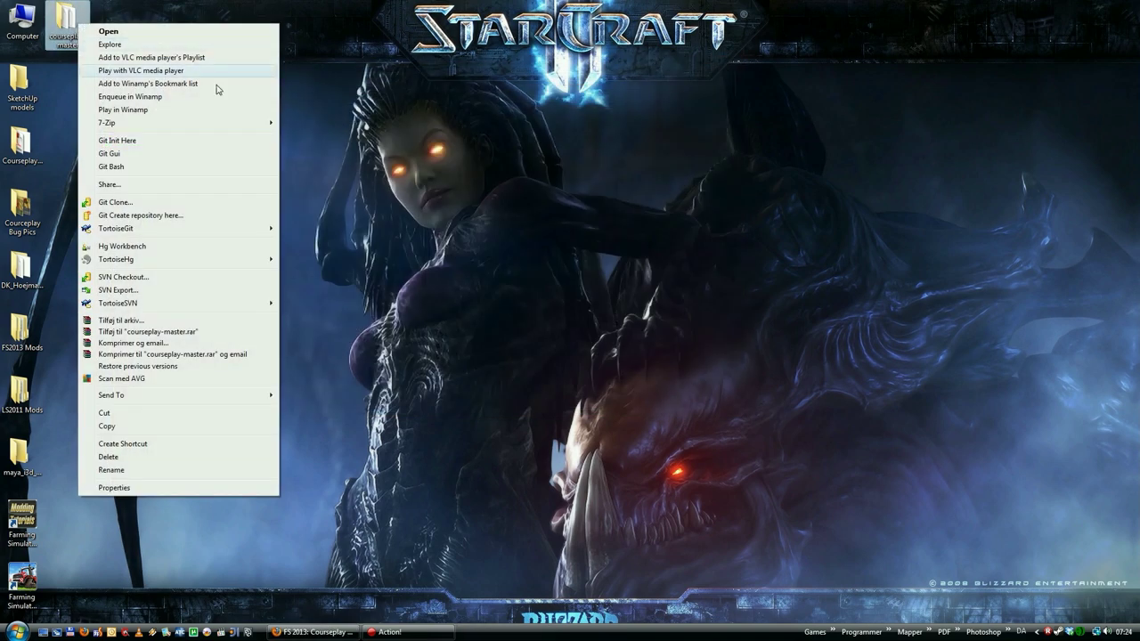
click(136, 460)
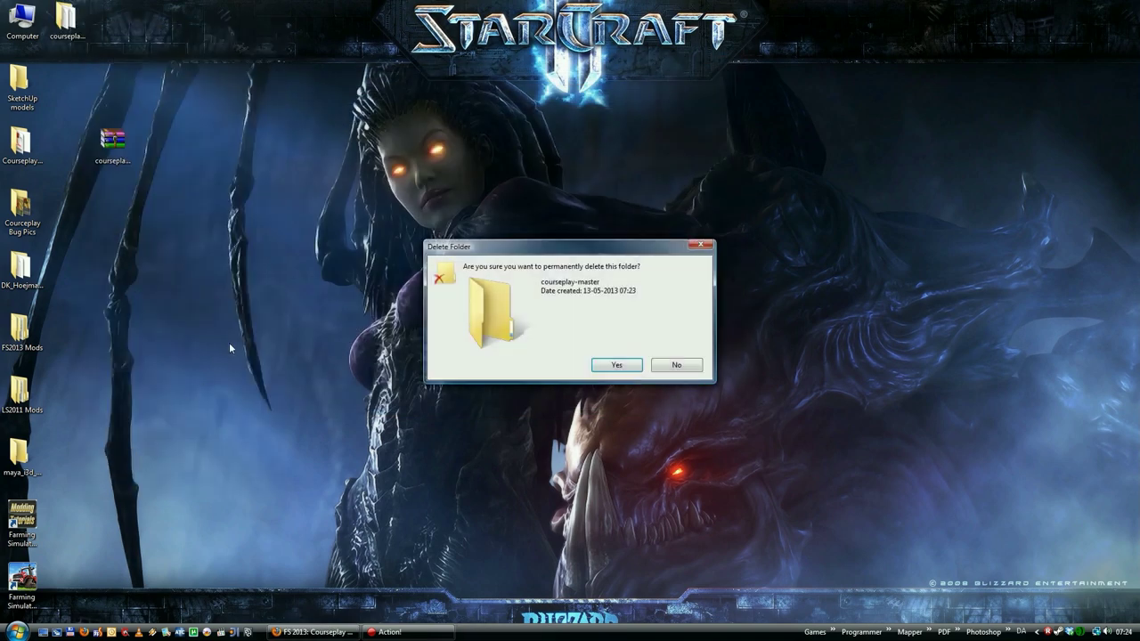
click(616, 365)
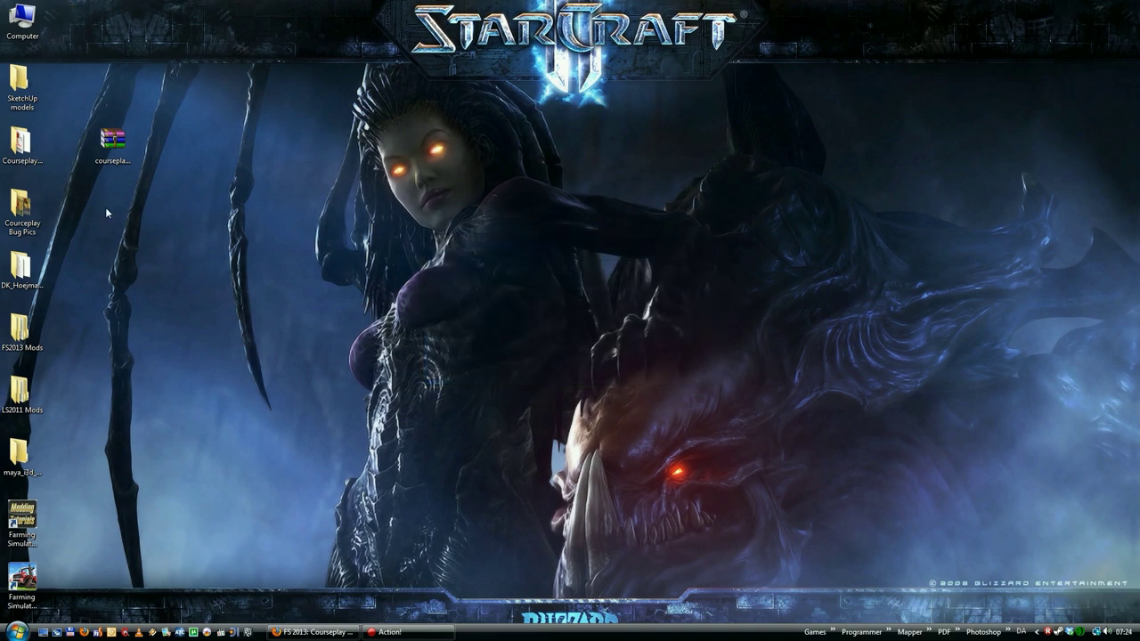
click(113, 152)
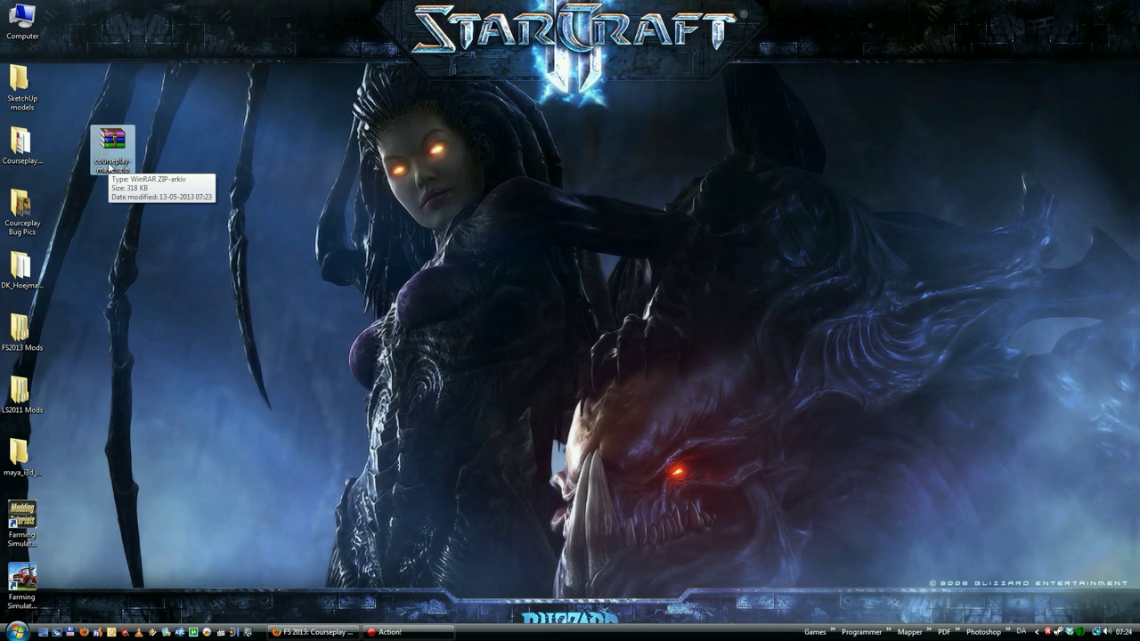
- Rename the desktop courseplay-master.zip to ZZZ_courseplay.zip and nudge its icon one column right
right_click(109, 167)
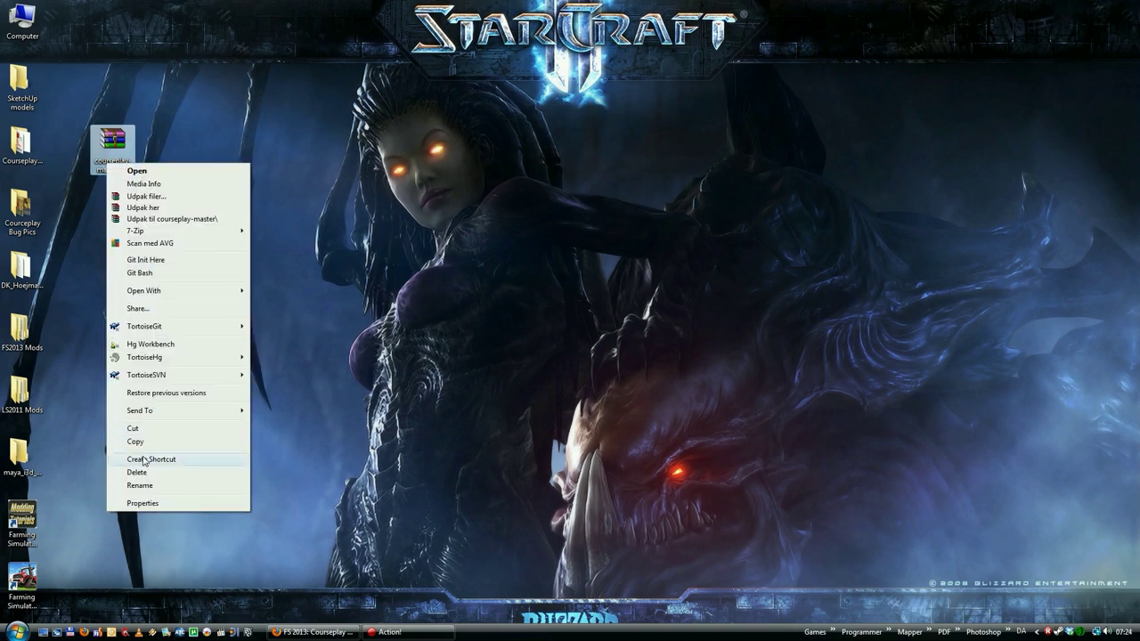
click(140, 485)
key(Right)
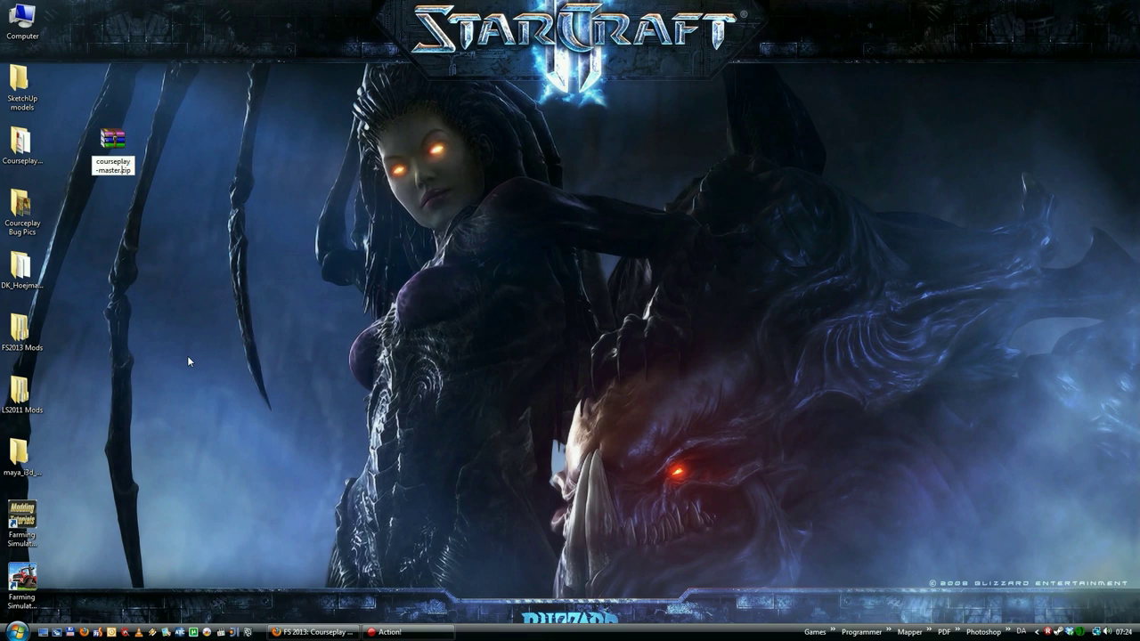
key(Left)
key(Left)
text(er)
key(Delete)
key(Delete)
key(Delete)
key(Delete)
key(Delete)
key(Delete)
key(Delete)
key(BackSpace)
key(BackSpace)
key(Home)
text(ZZZ)
text(_)
key(Return)
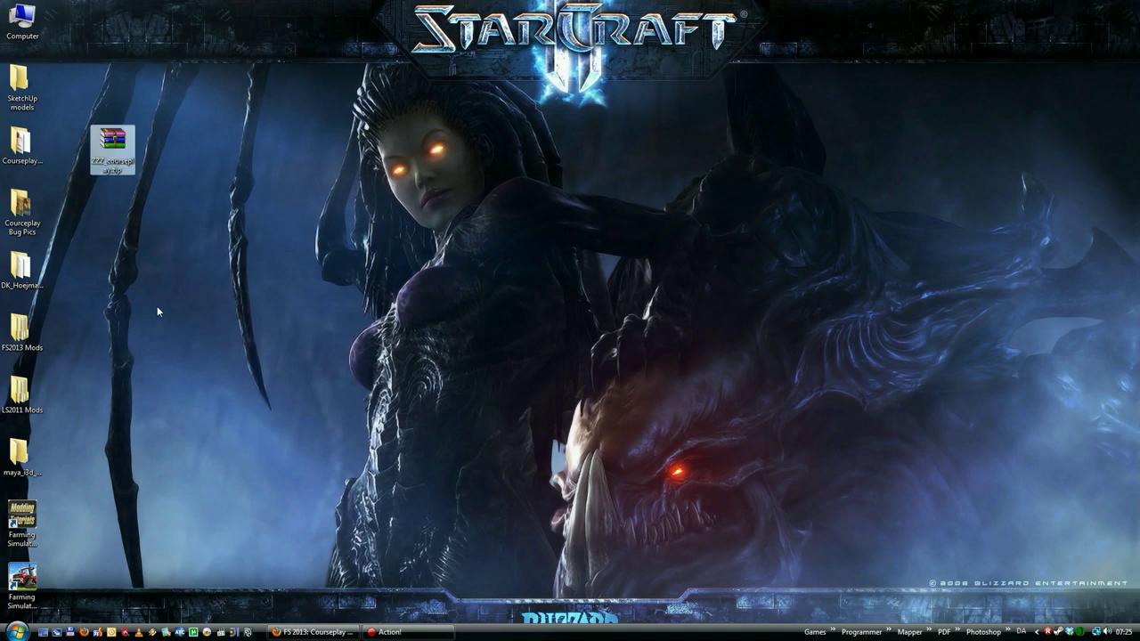
drag(131, 140, 169, 112)
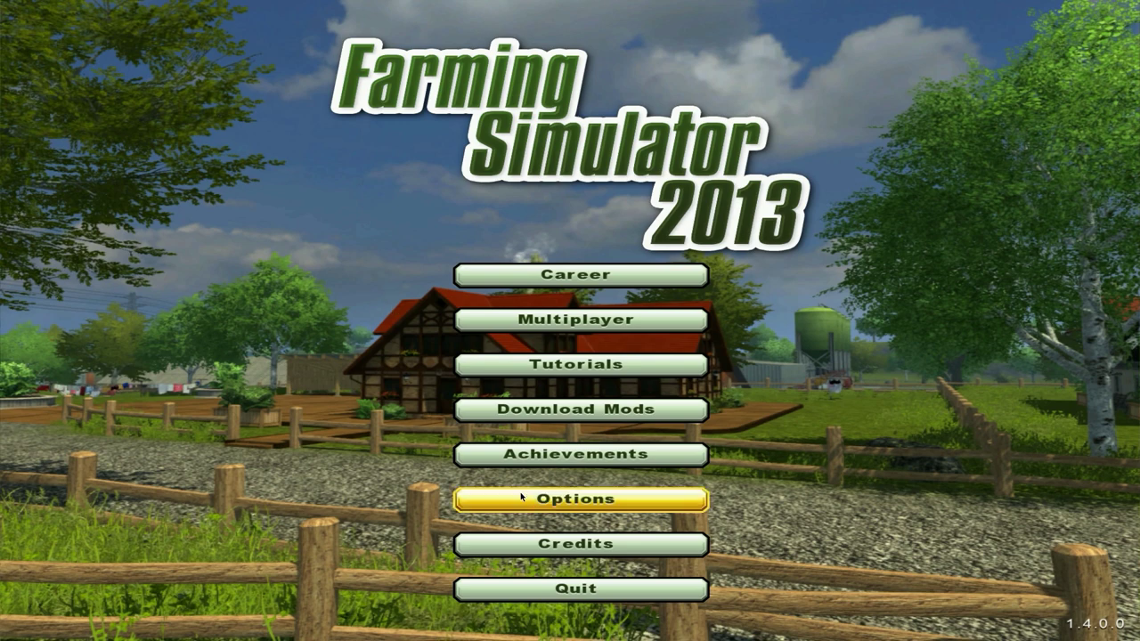
click(583, 504)
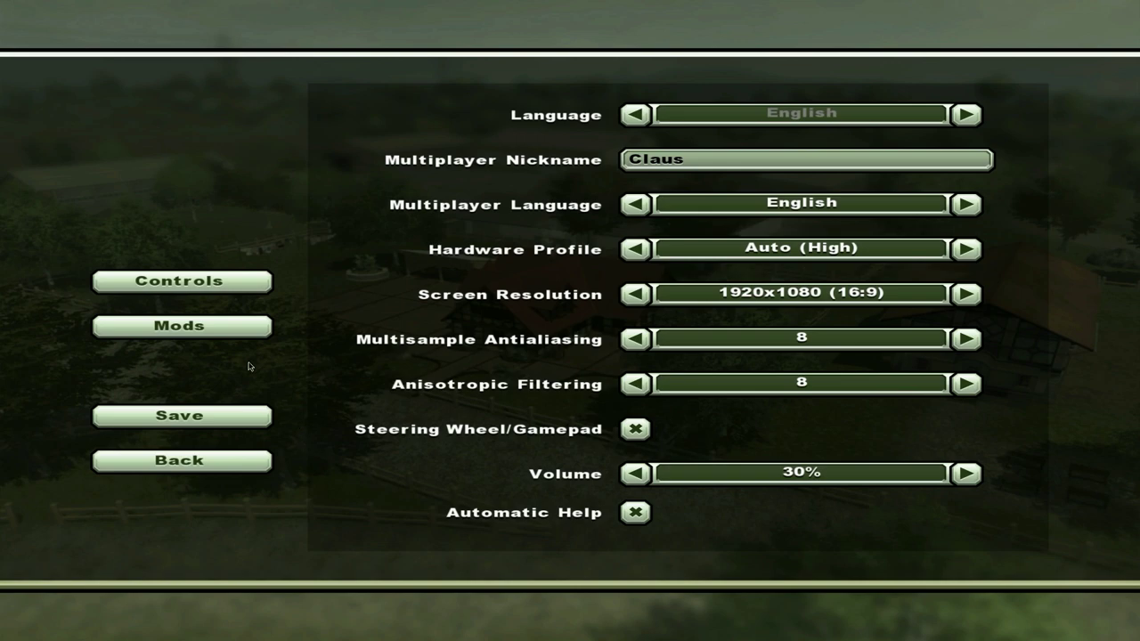
click(178, 330)
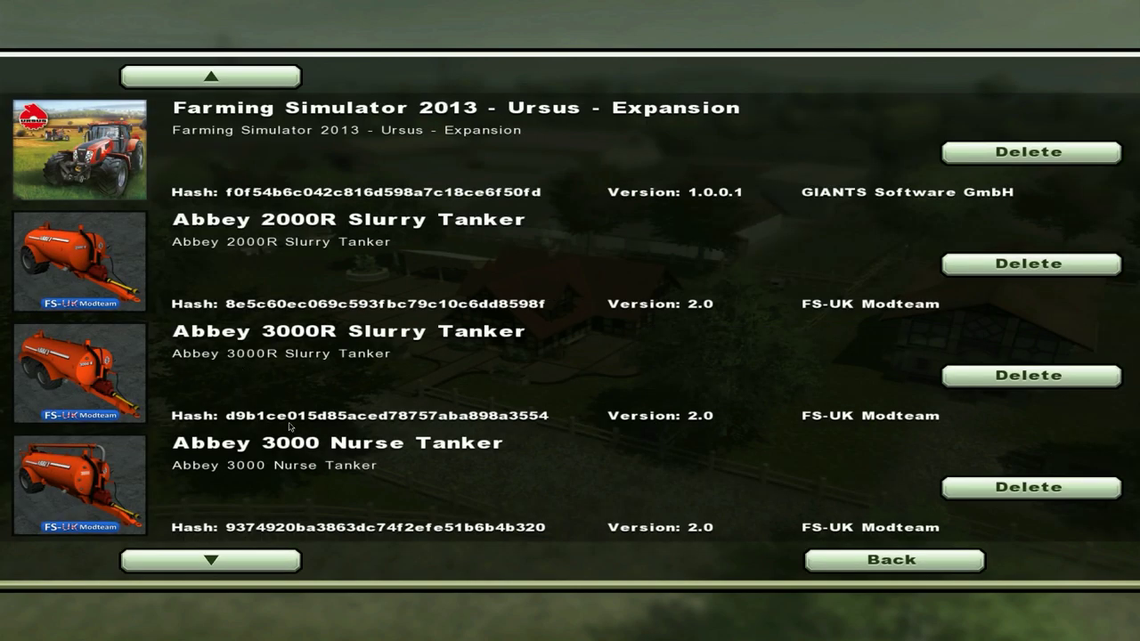
scroll(290, 428, down, 4)
scroll(290, 428, down, 9)
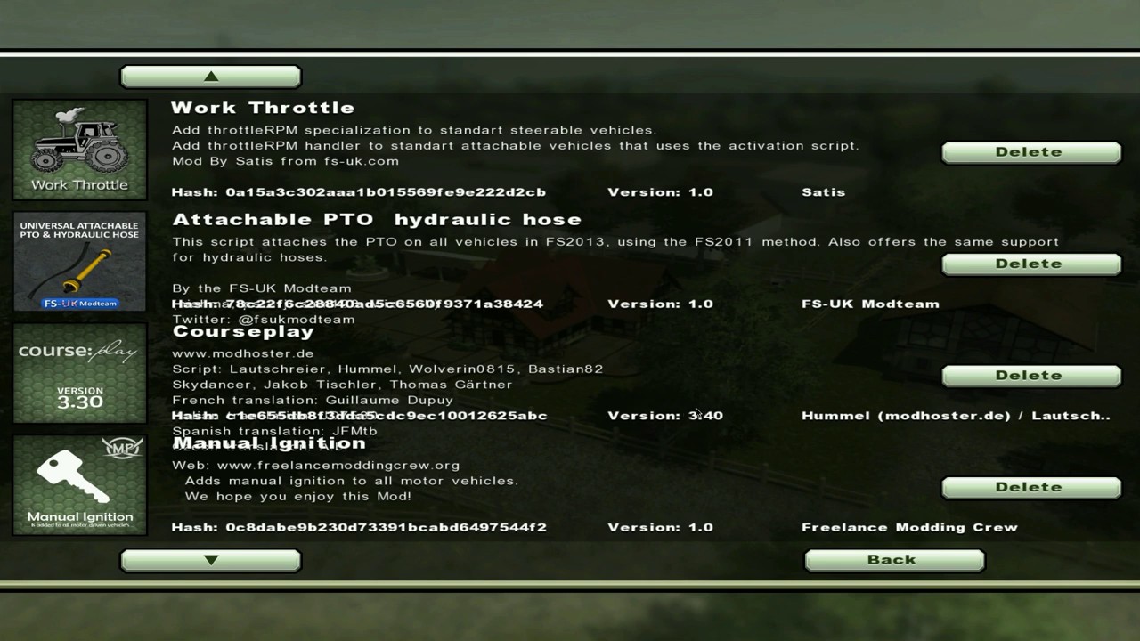
click(881, 562)
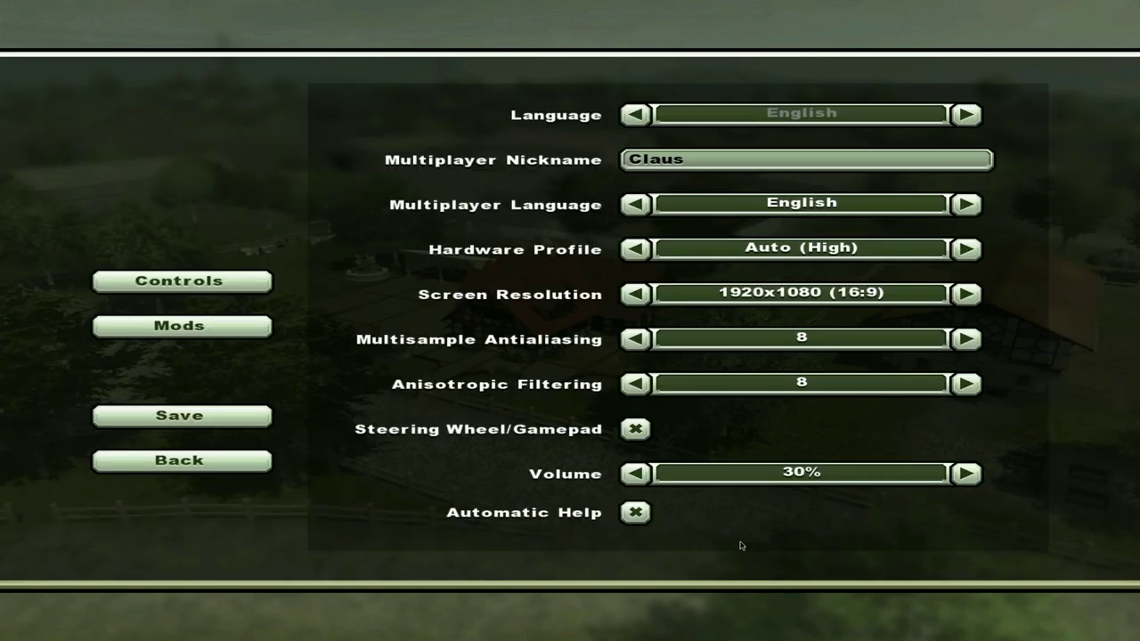
click(185, 469)
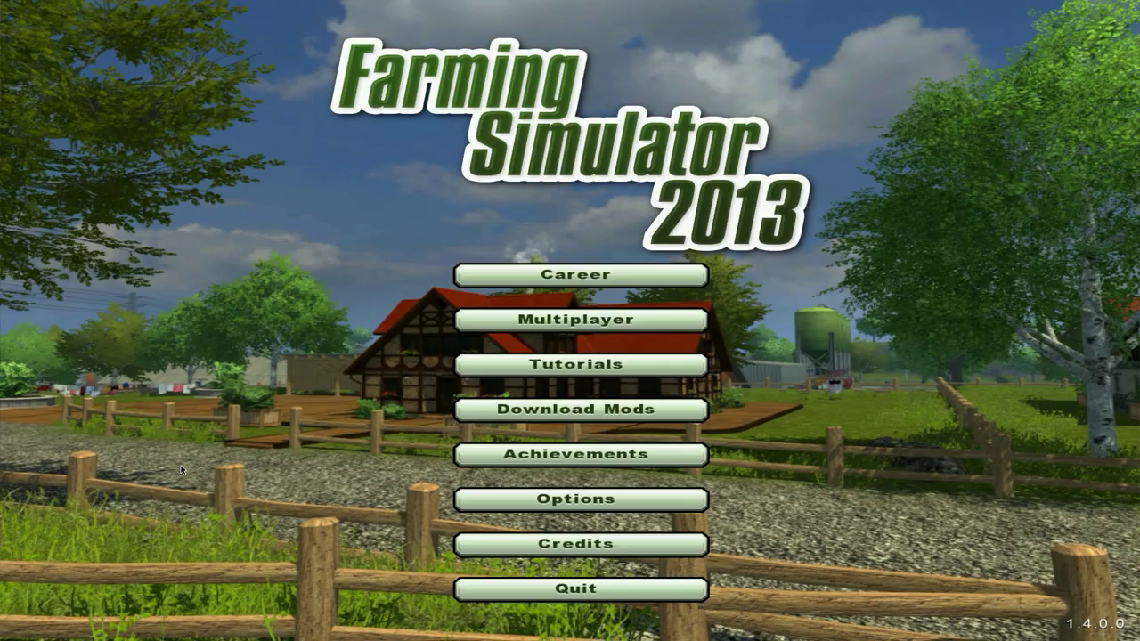
- Start a new Easy career on the Hagenstedt map in Savegame 6
click(578, 283)
scroll(508, 415, down, 3)
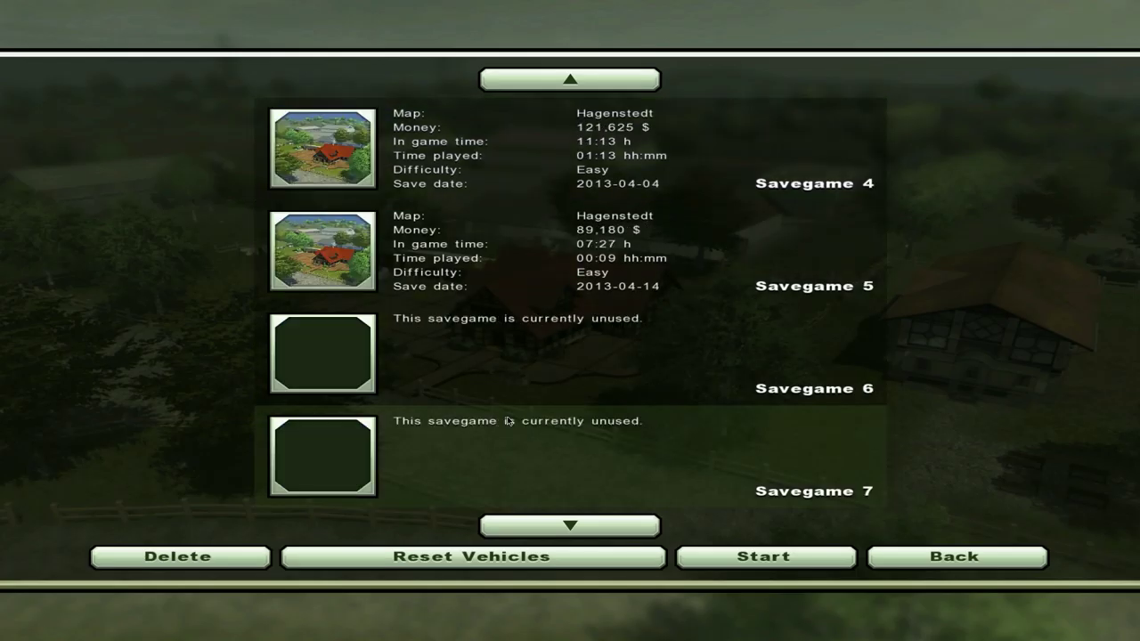
click(487, 372)
click(770, 559)
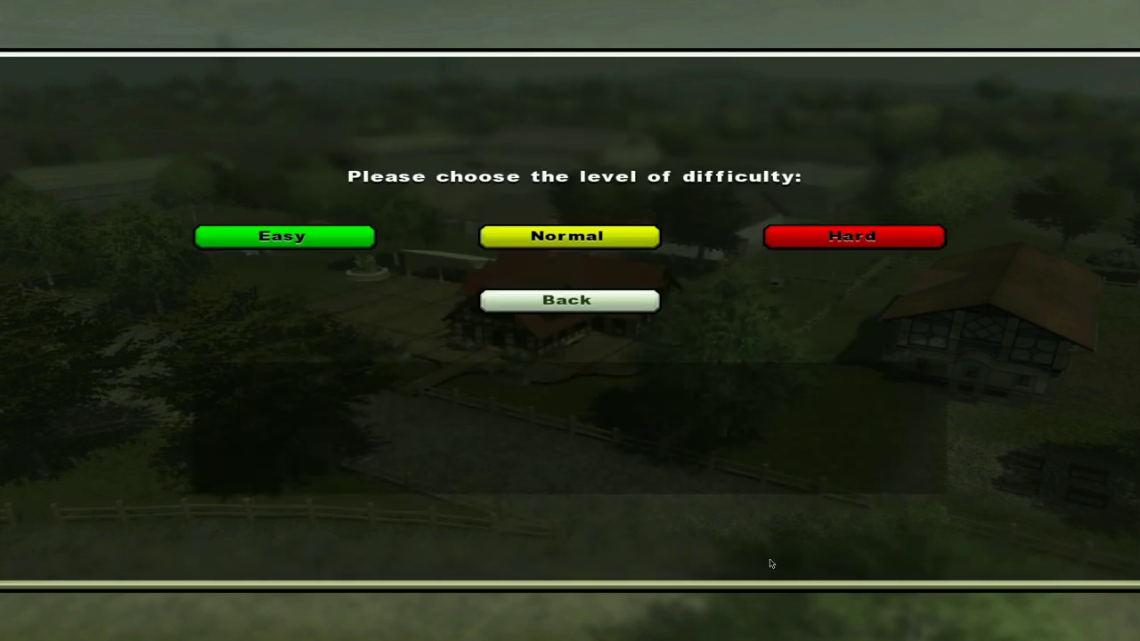
click(284, 236)
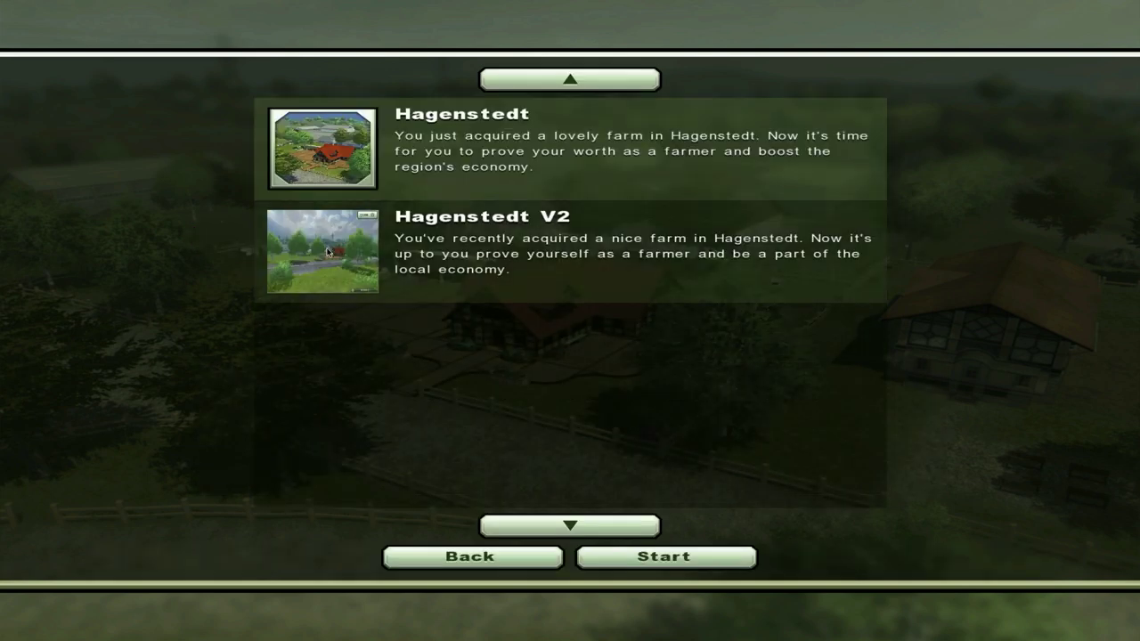
click(632, 556)
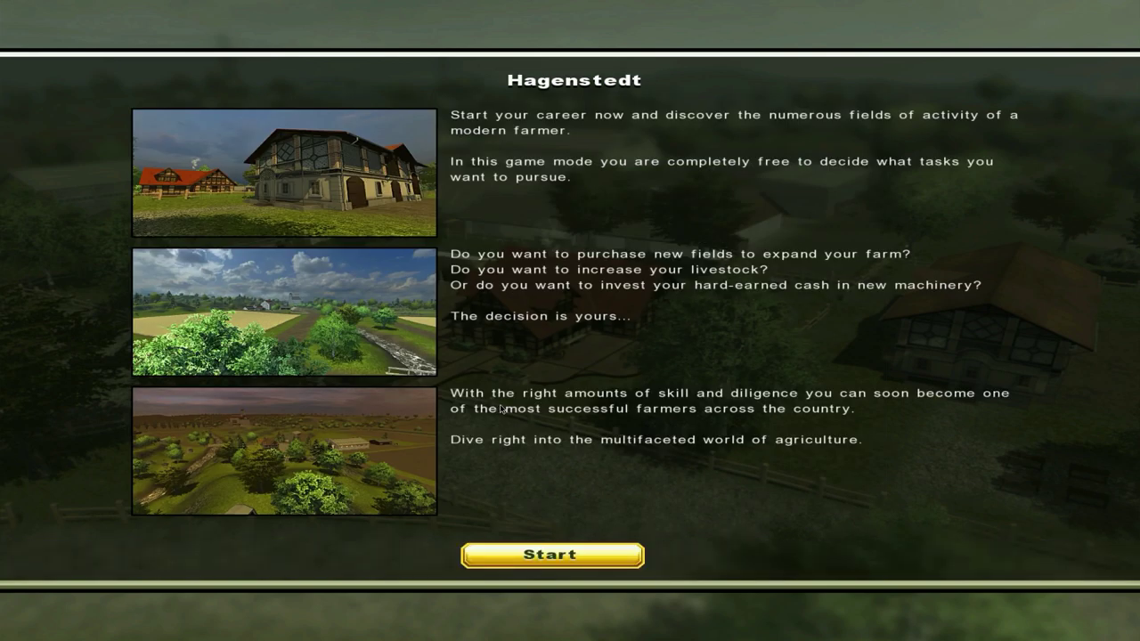
click(552, 555)
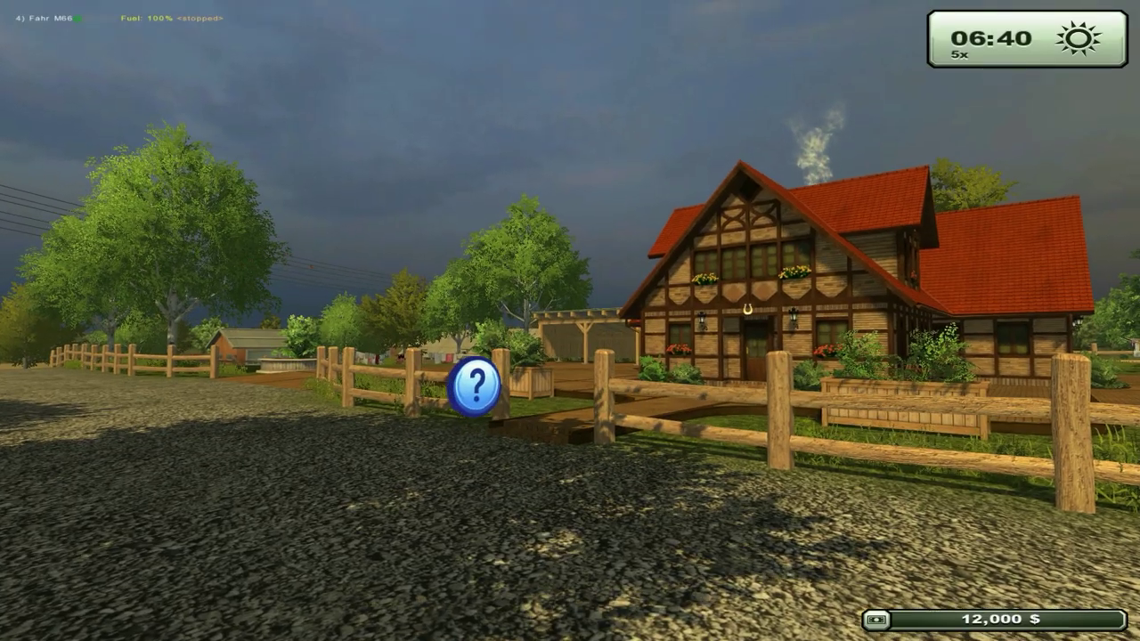
- Enter the red tractor and open the Courseplay control panel
key(Tab)
mouse_move(570, 321)
mouse_down()
mouse_move(783, 320)
mouse_move(588, 324)
mouse_up()
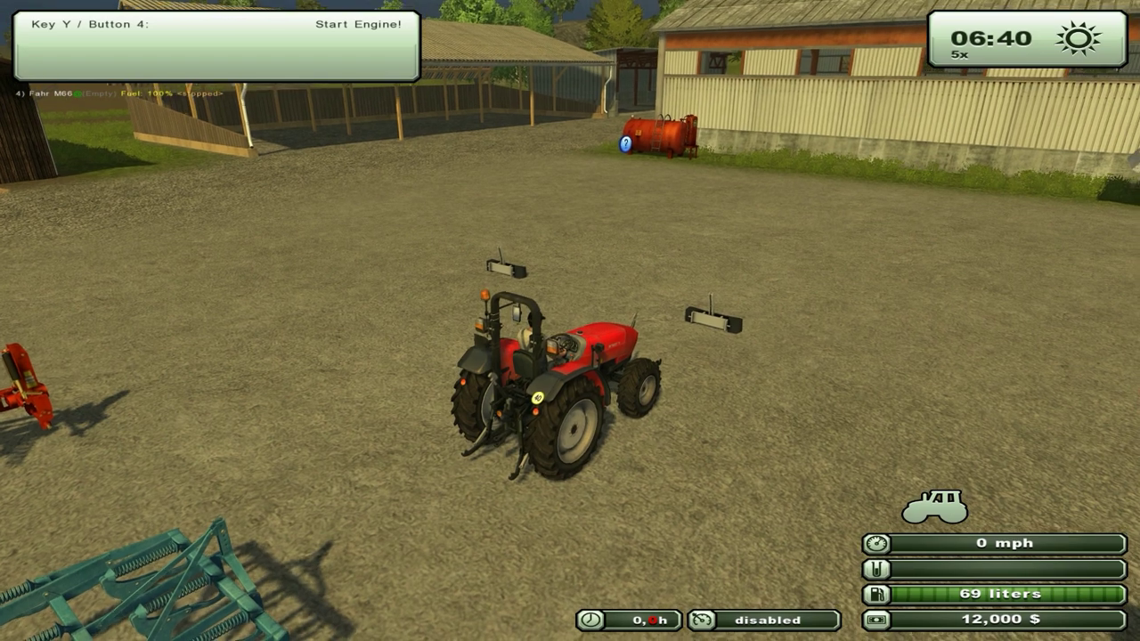
right_click(568, 354)
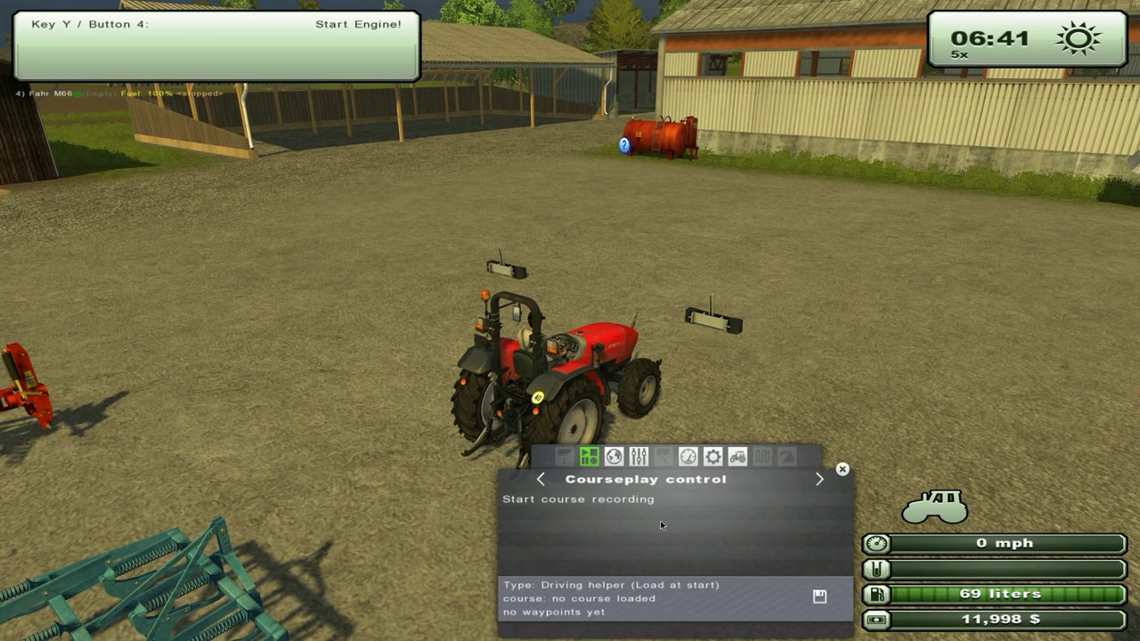
right_click(746, 389)
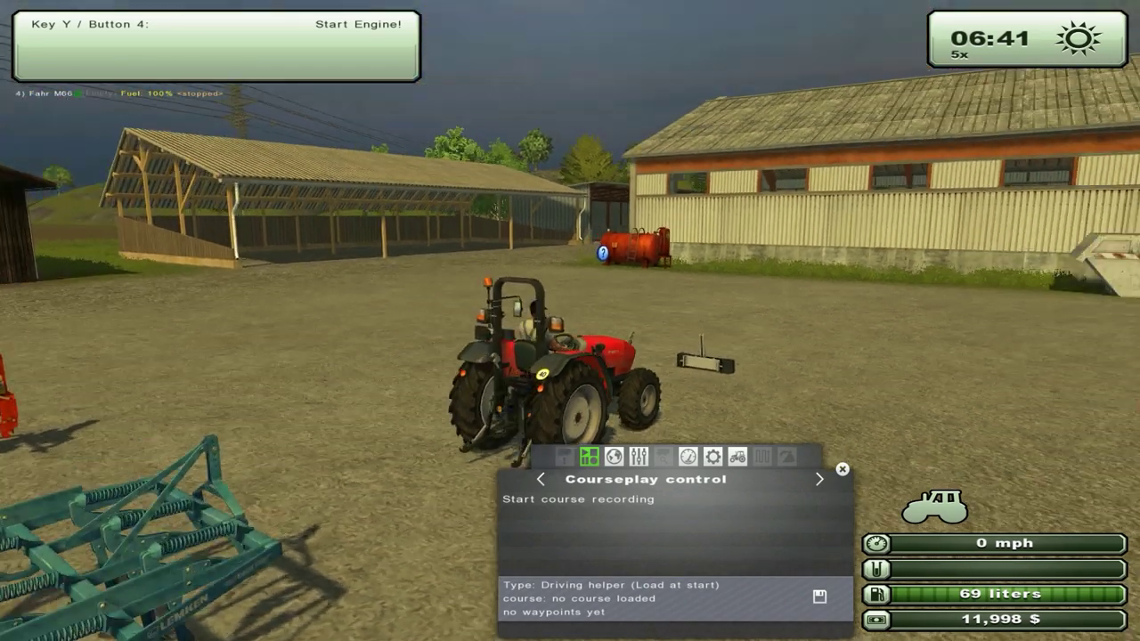